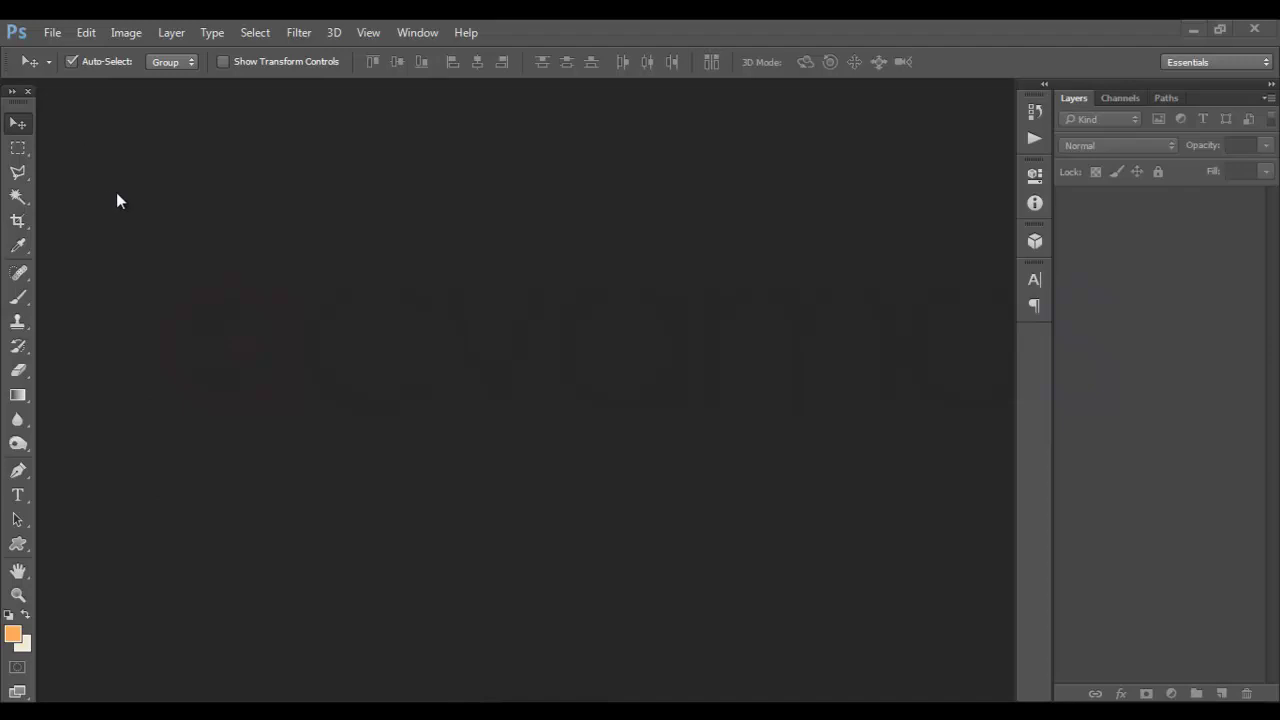
- Create a new document 4 inches wide and 4 inches high at a resolution of 300 pixels/inch
click(54, 33)
click(60, 48)
click(630, 282)
click(625, 308)
drag(556, 282, 179, 327)
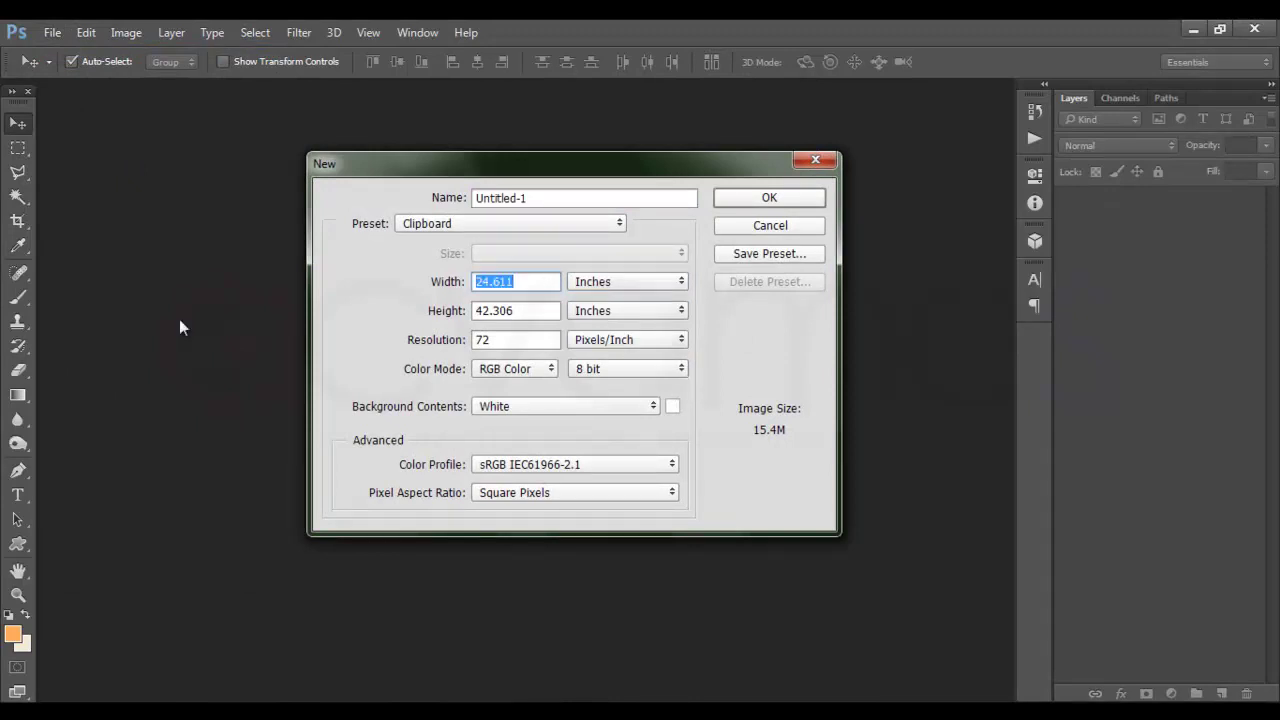
text(4)
drag(533, 311, 414, 329)
text(4)
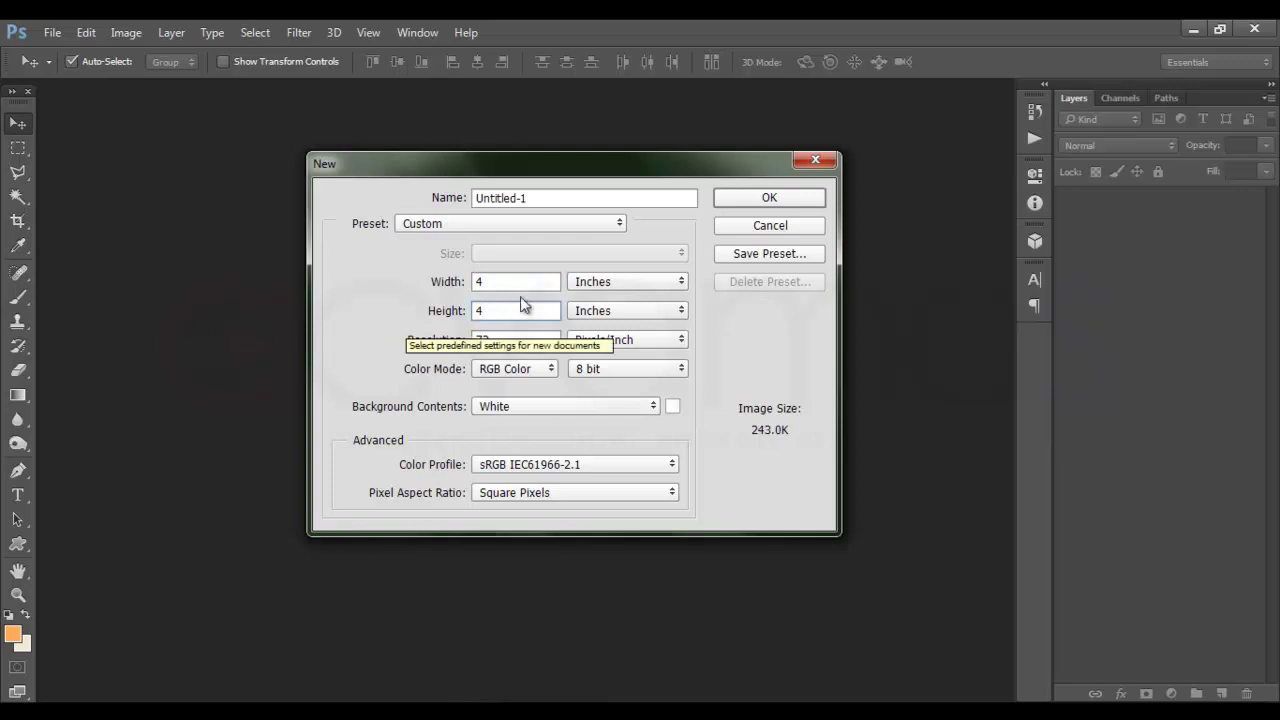
drag(531, 342, 54, 303)
text(300)
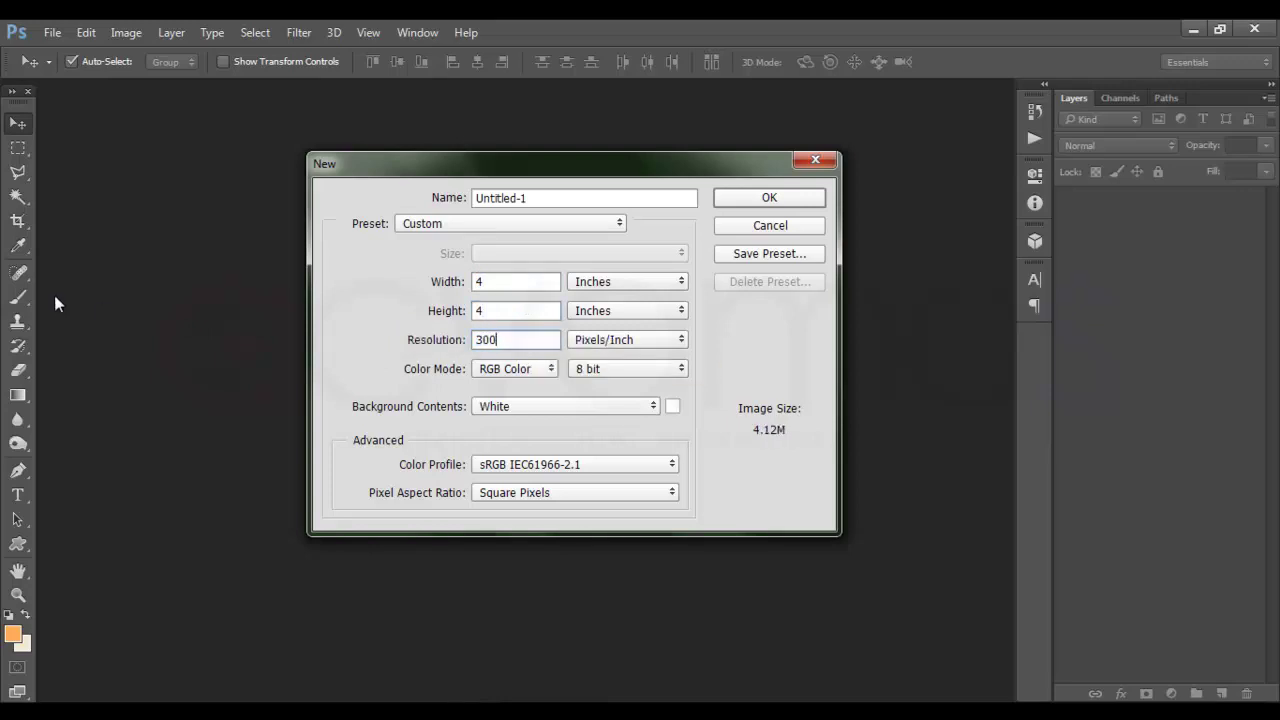
click(772, 192)
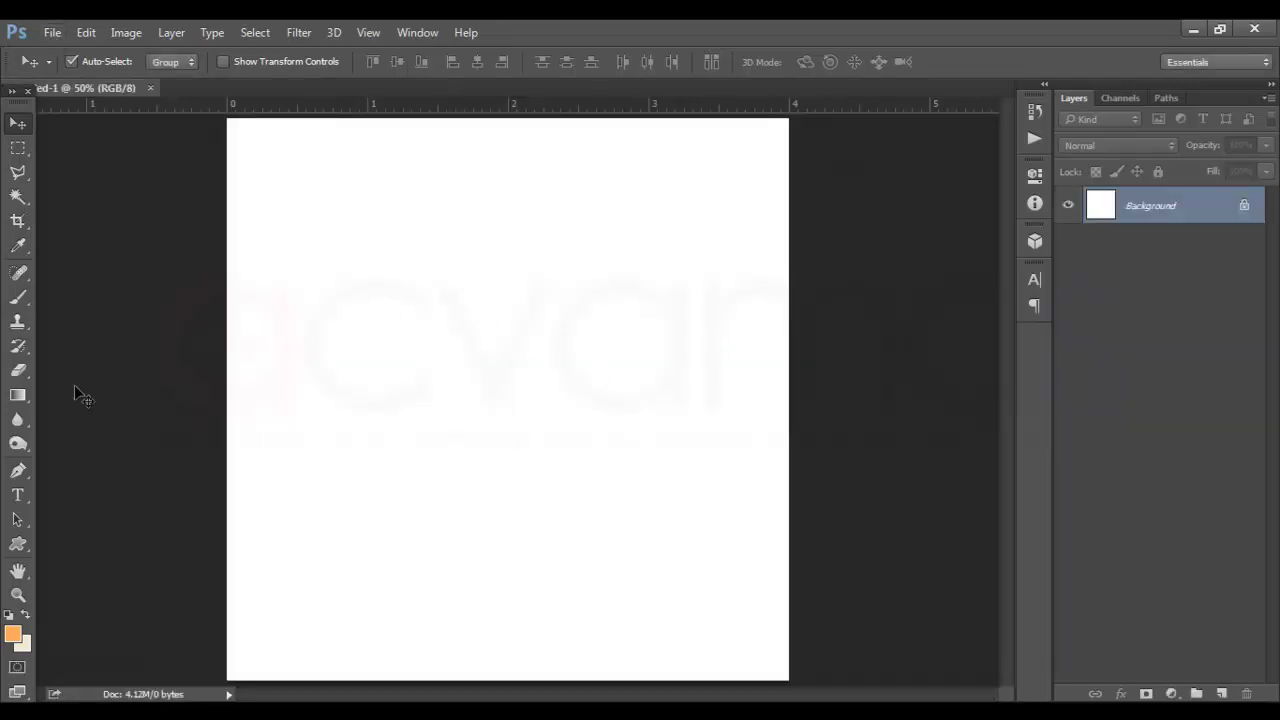
- Draw the blob custom shape in the middle of the canvas, about 730 px wide and 864 px high
click(17, 545)
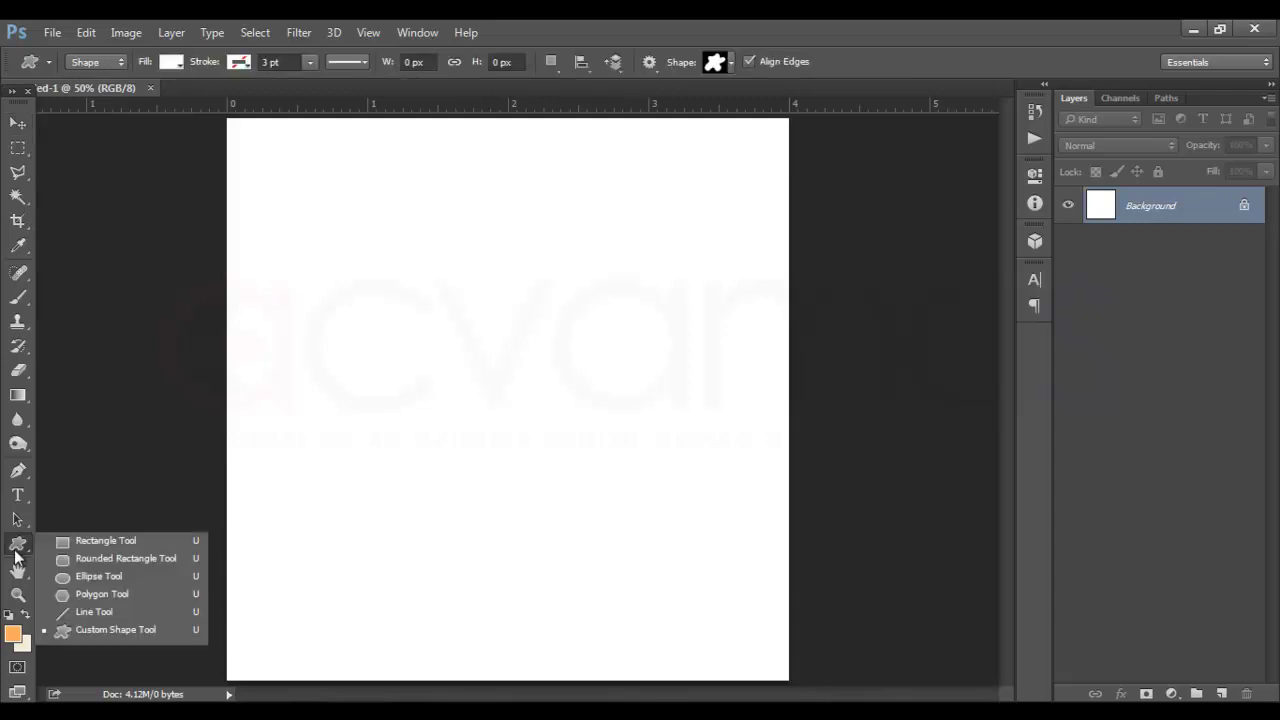
click(113, 631)
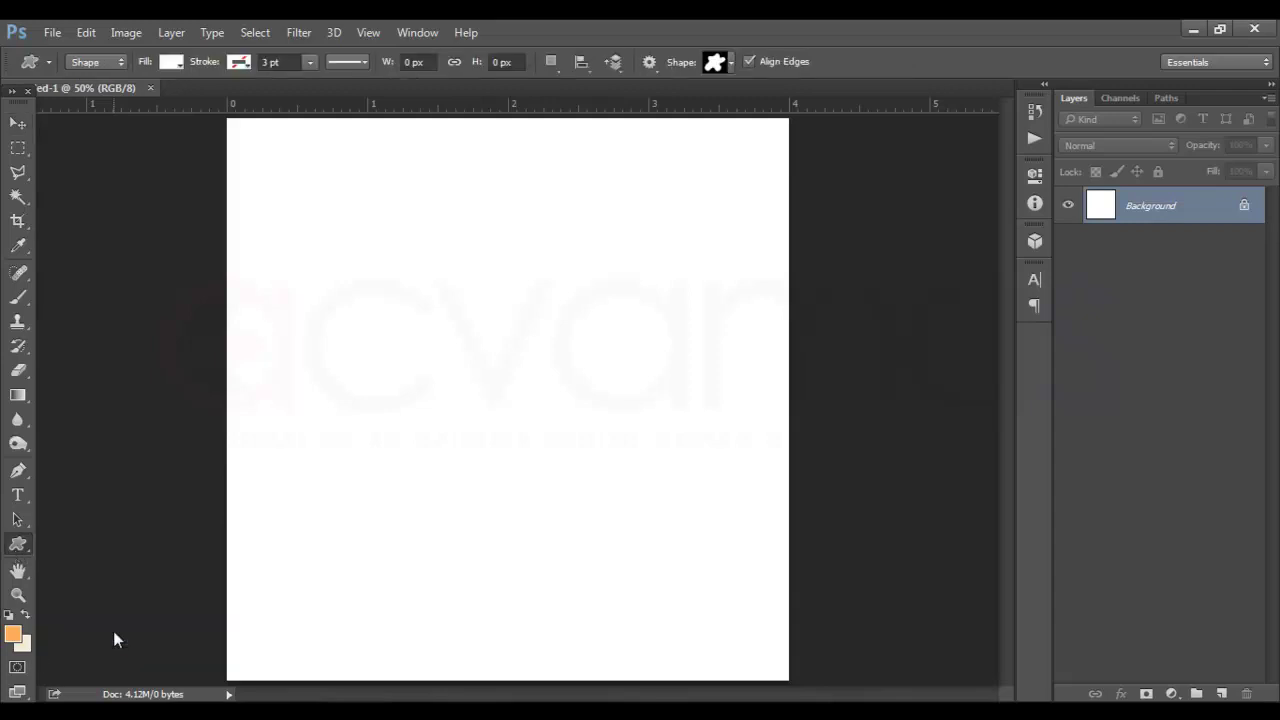
click(732, 63)
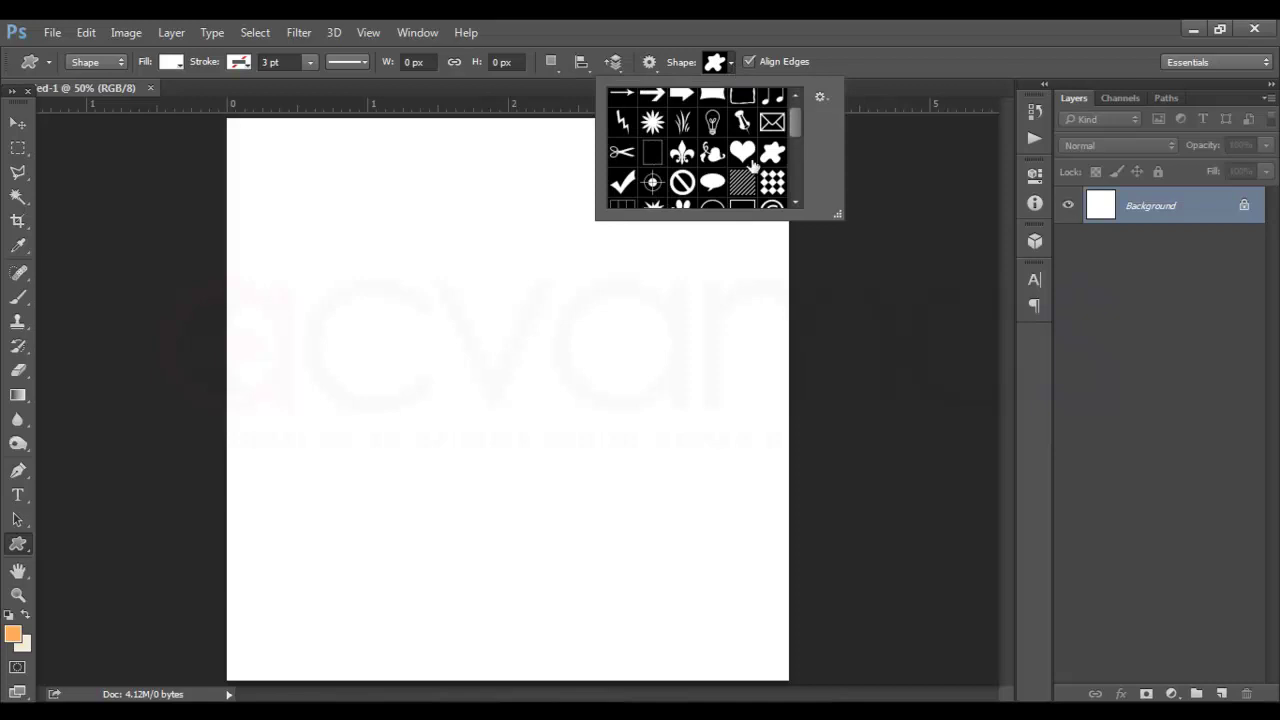
click(902, 47)
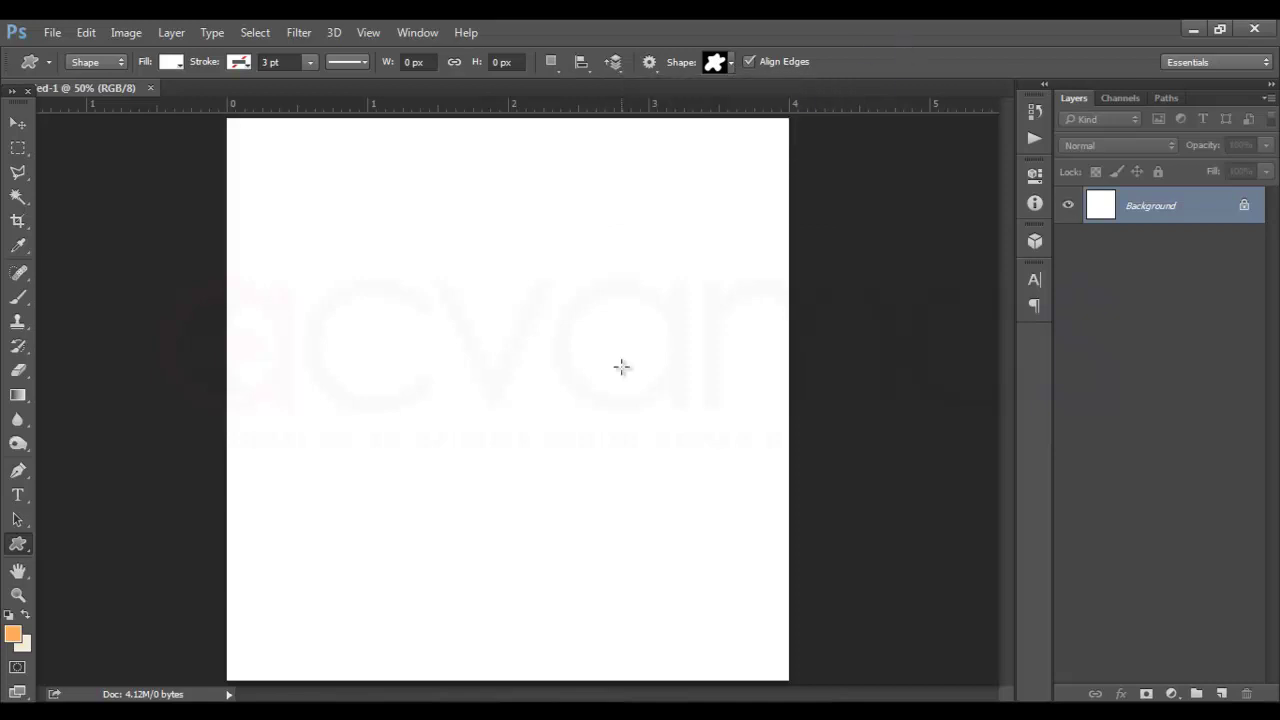
drag(345, 190, 684, 593)
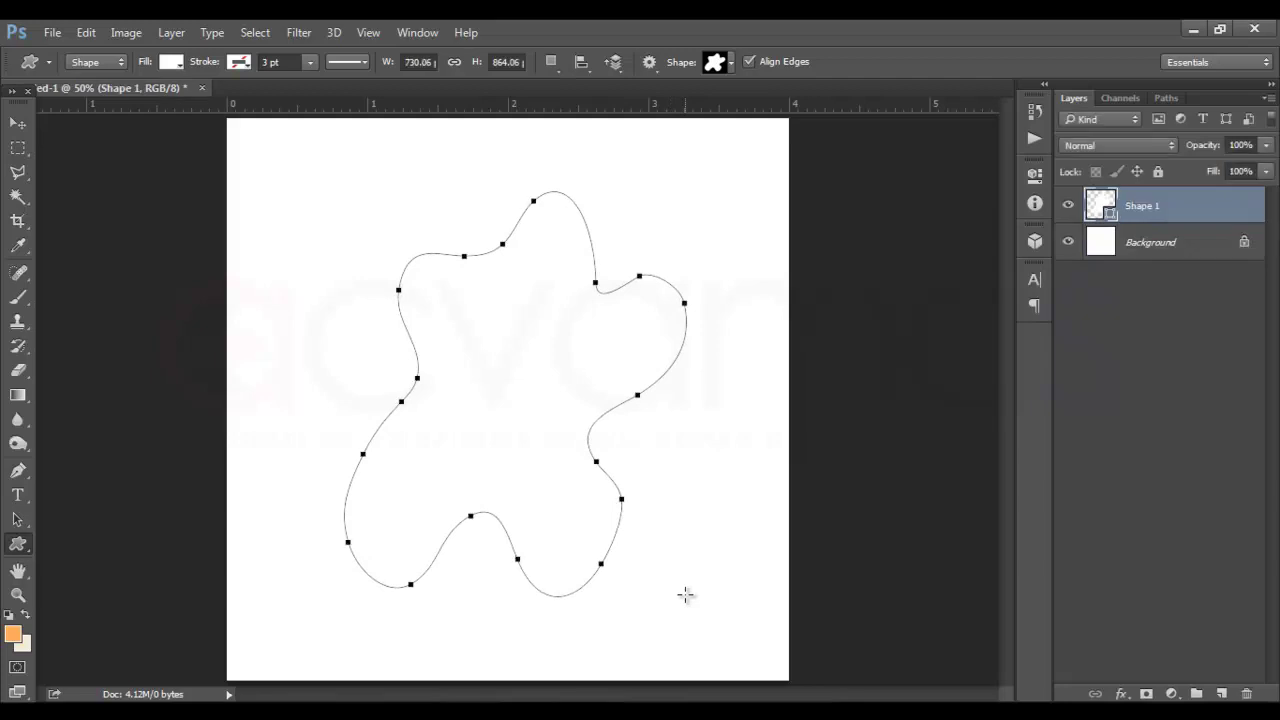
- Recolour the blob shape to golden yellow, ce9601
key(i)
double_click(1103, 205)
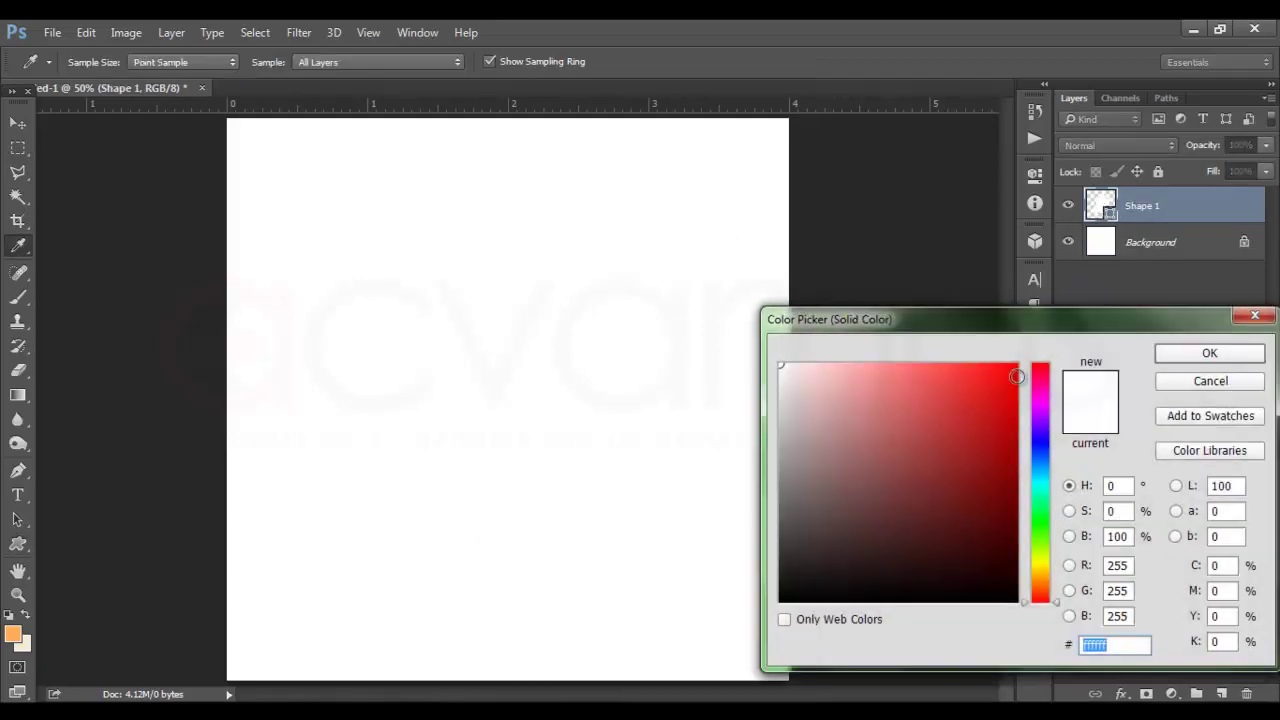
click(1044, 573)
mouse_move(967, 538)
mouse_down()
mouse_move(1003, 477)
mouse_move(1015, 409)
mouse_up()
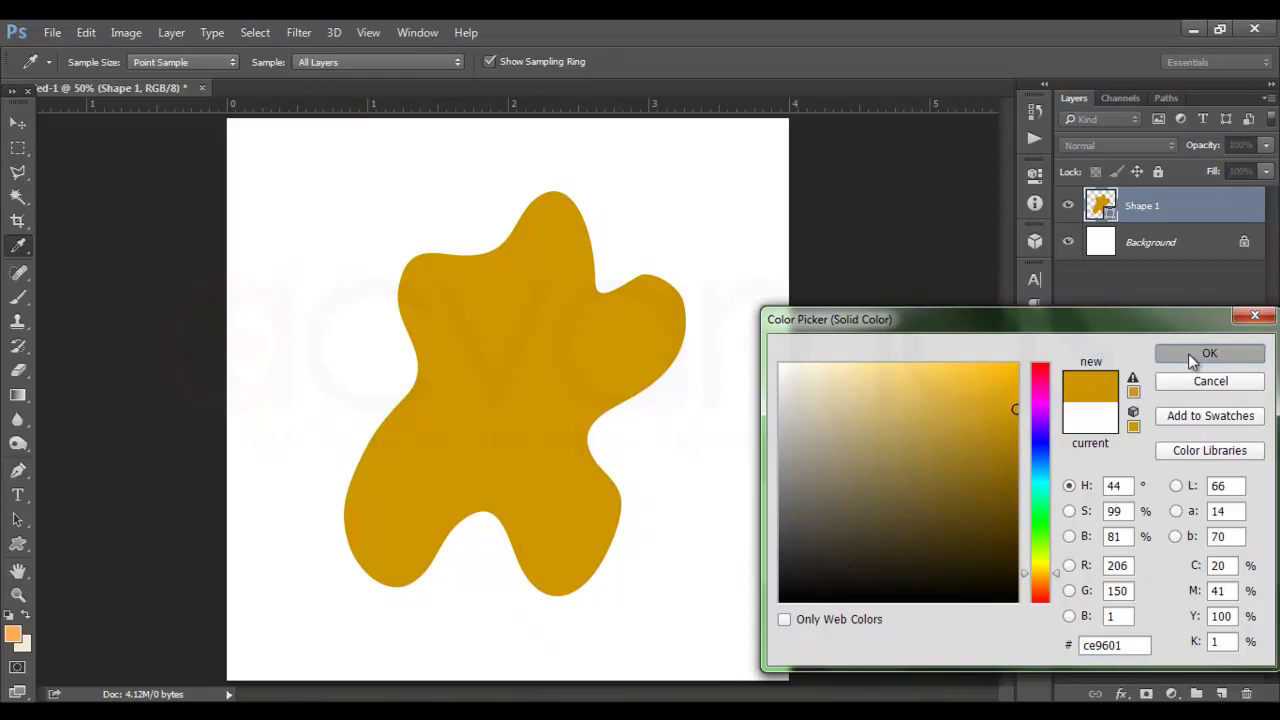
click(1190, 358)
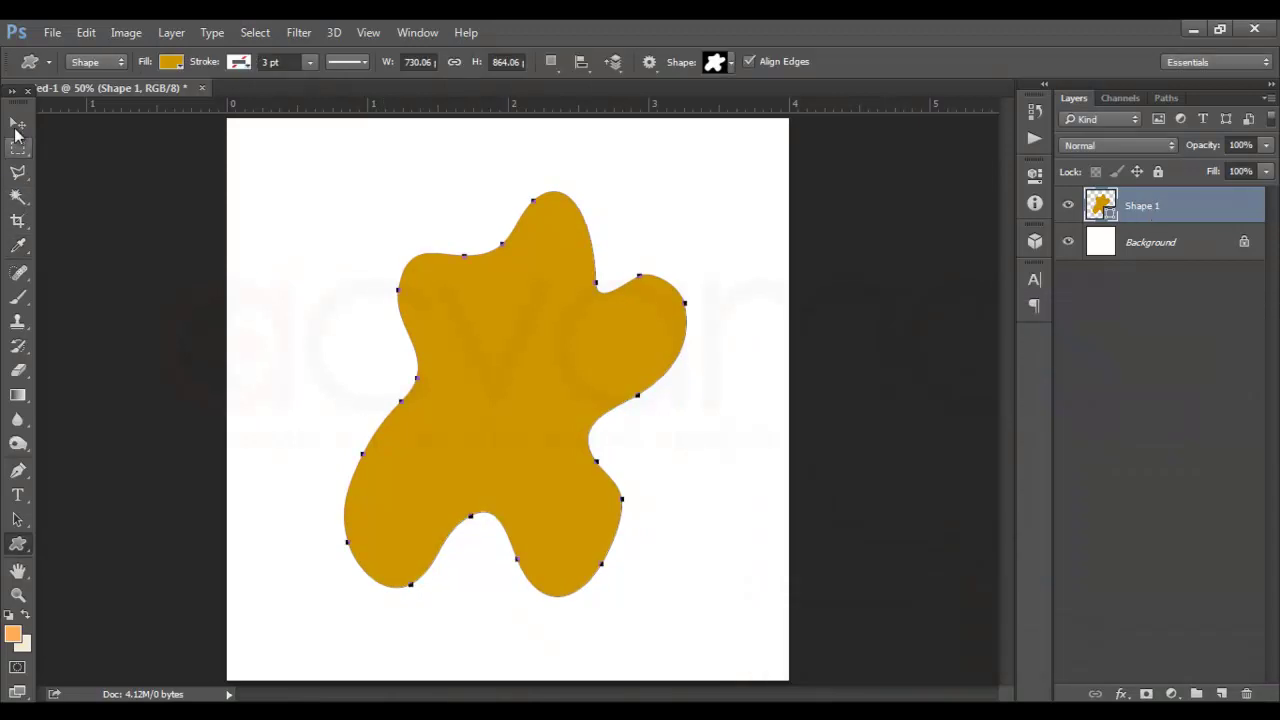
key(v)
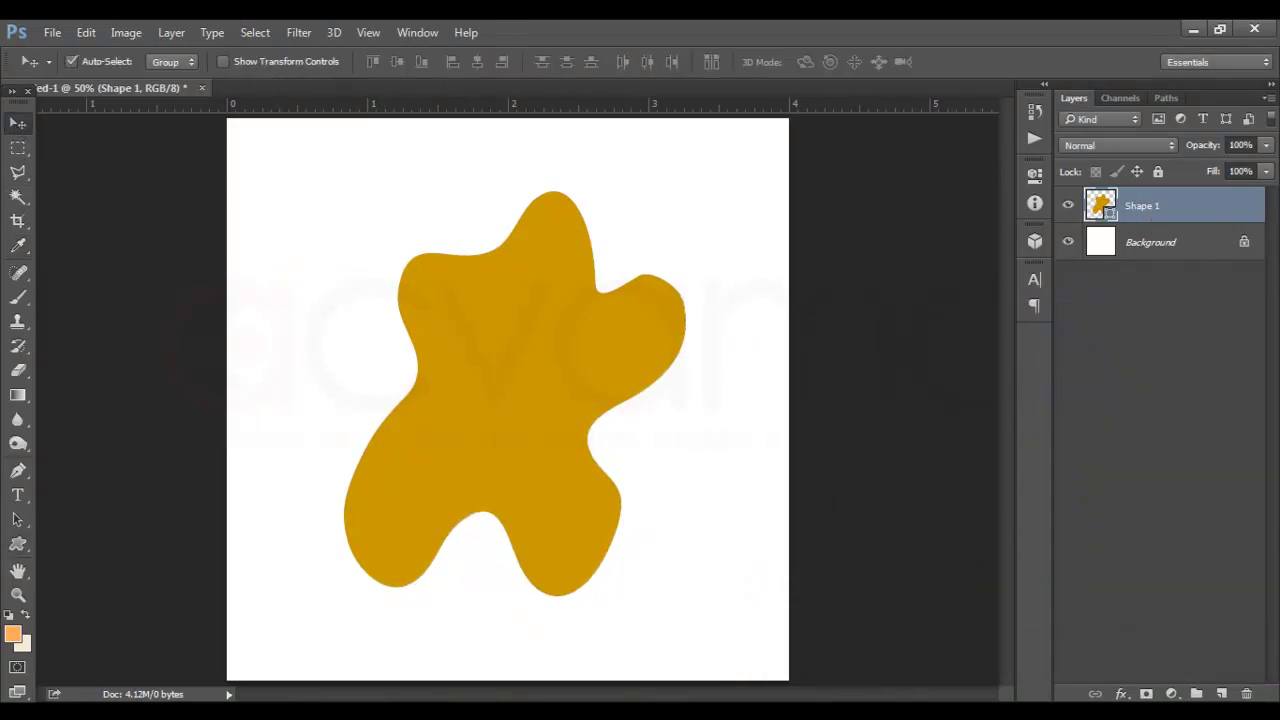
- Add a solid color fill layer in dark brown, 753d00
click(1172, 694)
click(1163, 350)
drag(914, 316, 901, 277)
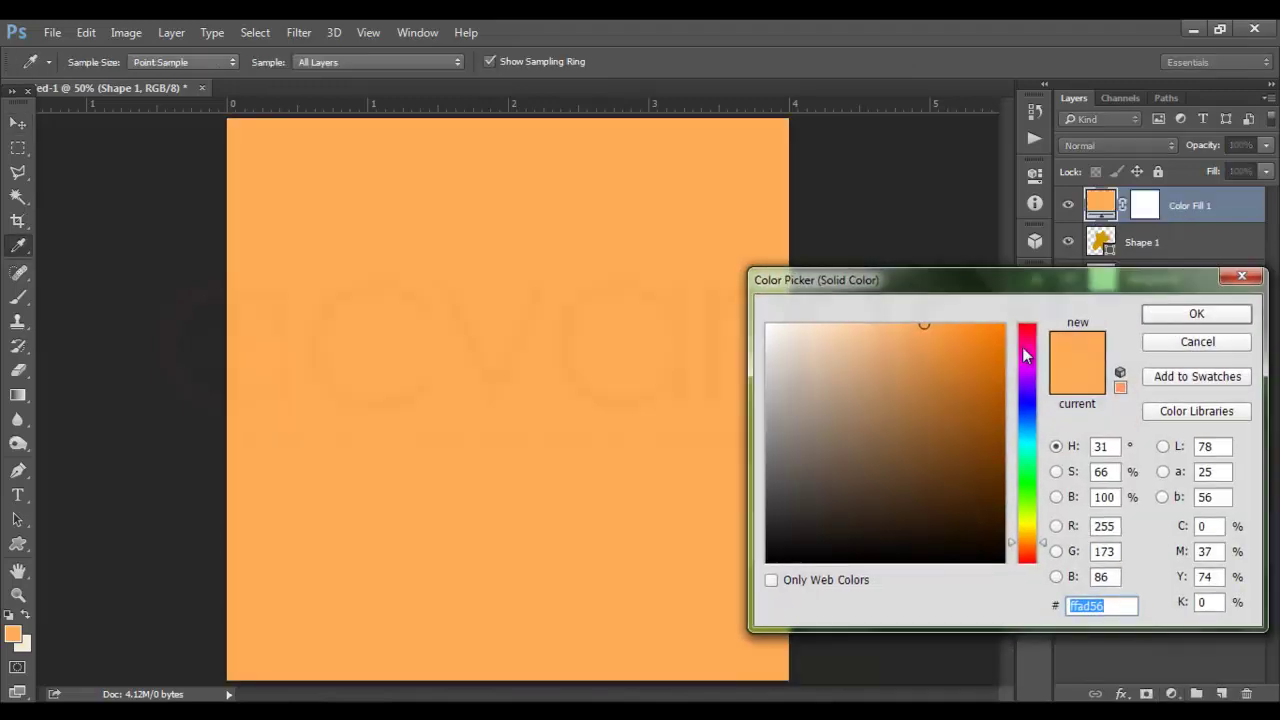
drag(1000, 489, 1003, 458)
click(1004, 452)
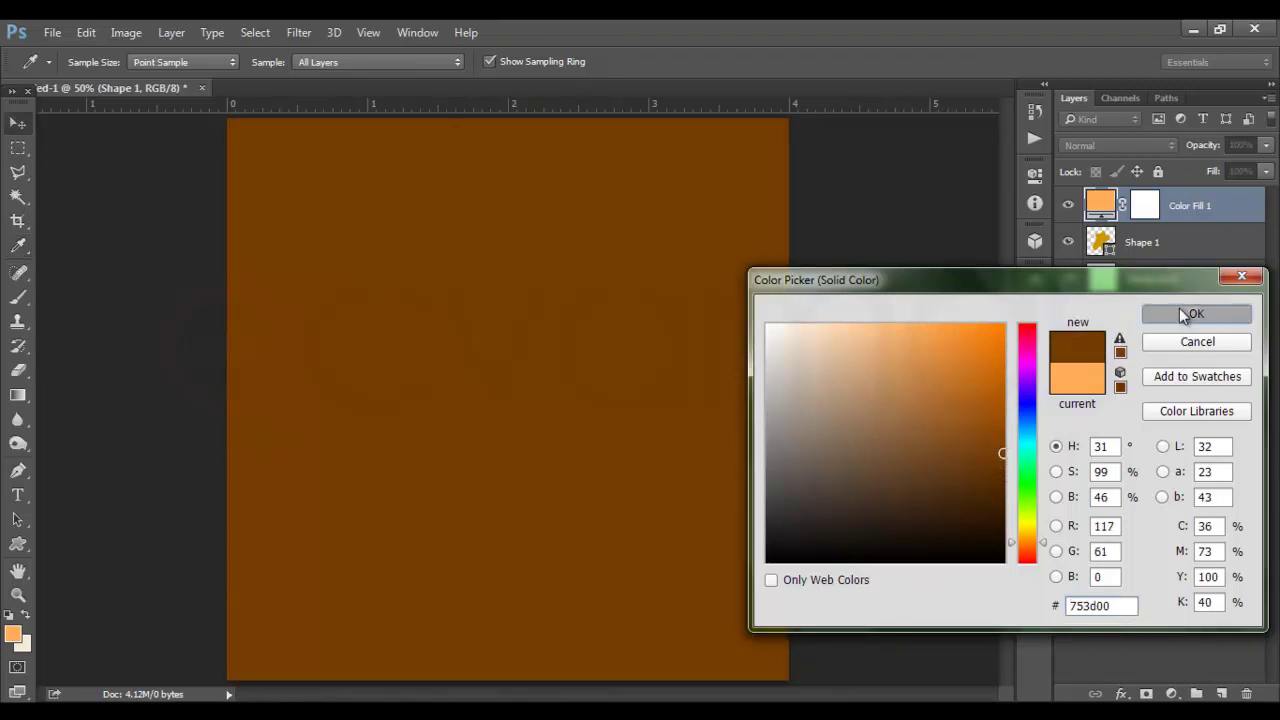
click(1190, 313)
- Move the brown fill layer beneath the blob shape layer and nudge the blob slightly up on the canvas
key(v)
drag(1189, 206, 1190, 262)
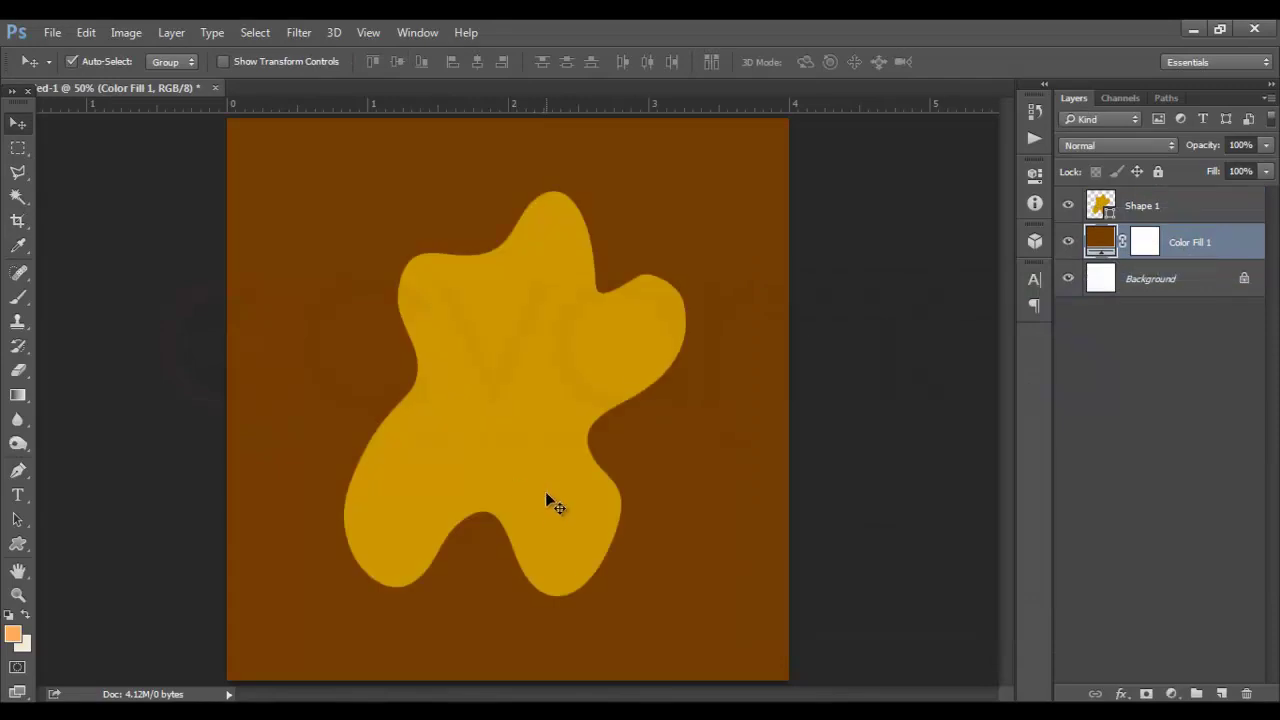
drag(533, 410, 530, 388)
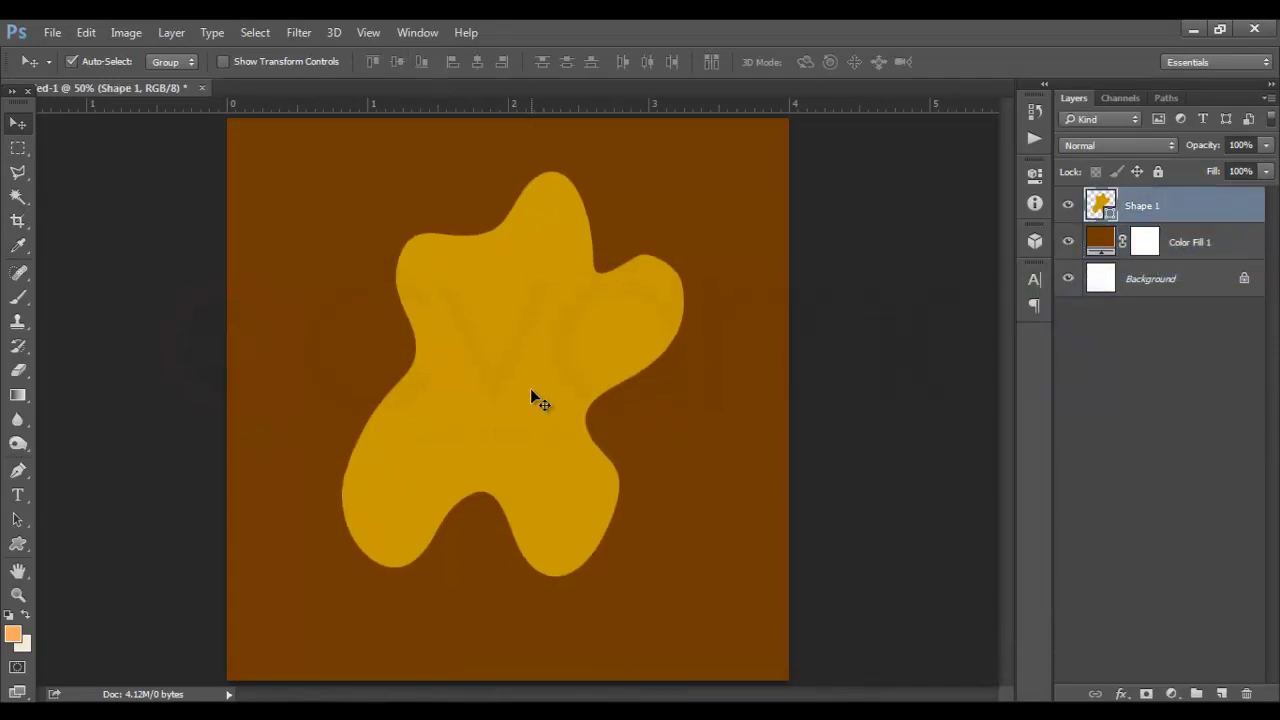
- Open the image me.png and bring its cut-out portrait into the blob document as a new layer
click(52, 32)
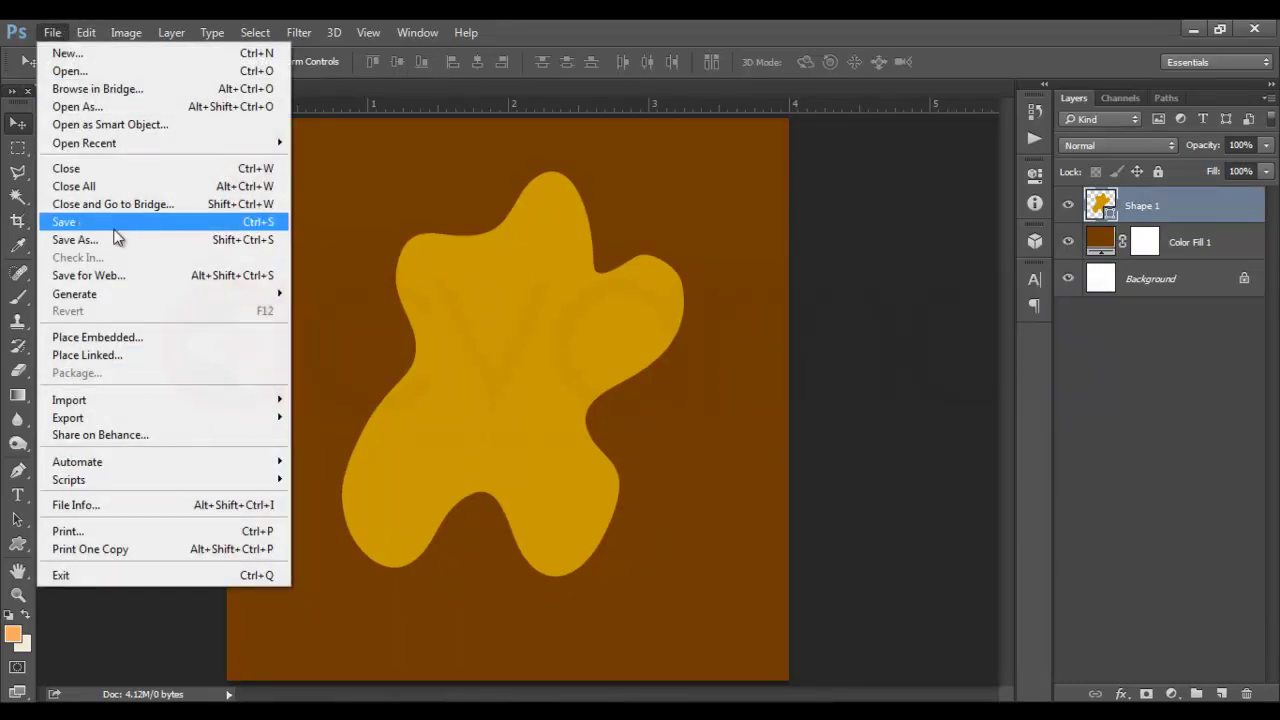
click(70, 71)
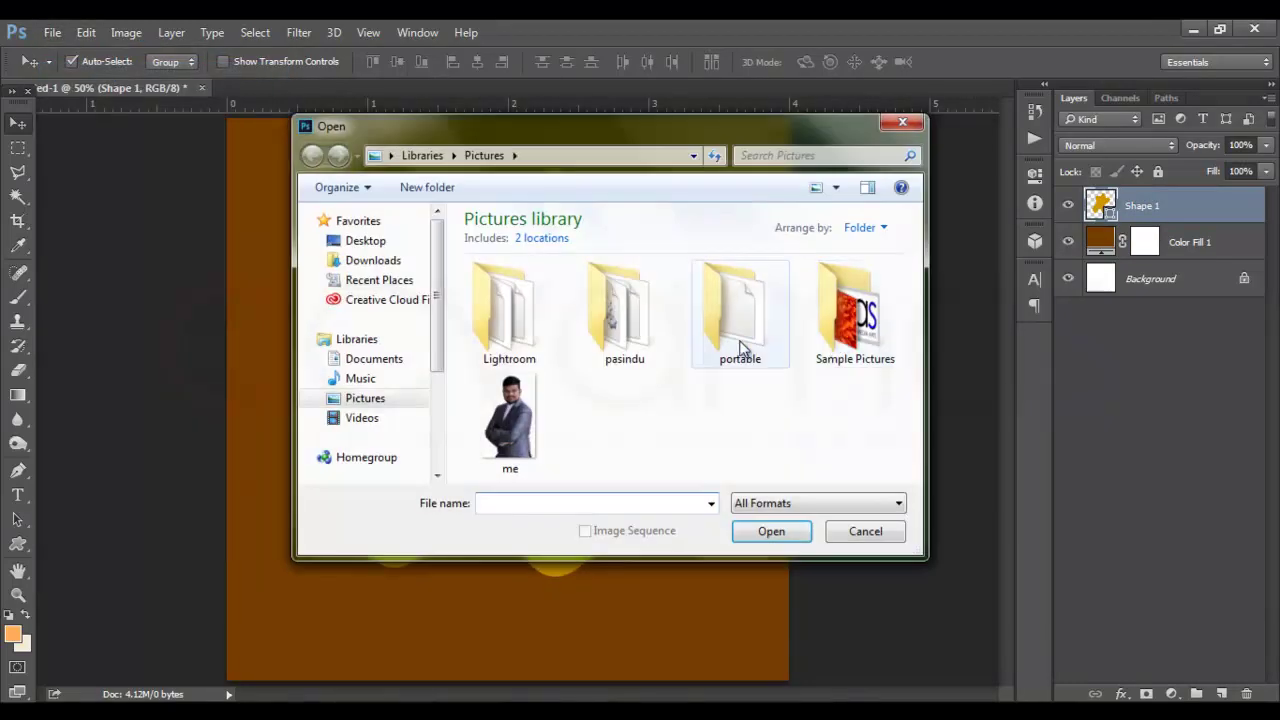
click(762, 532)
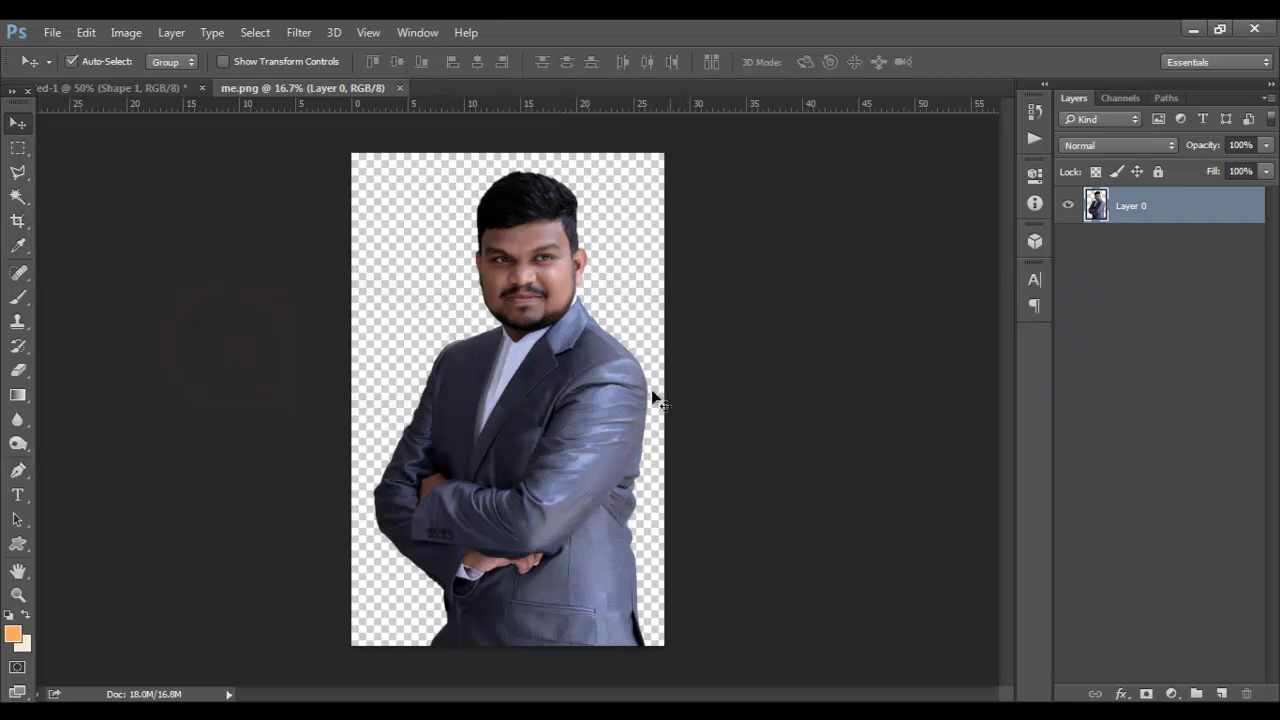
drag(527, 265, 550, 343)
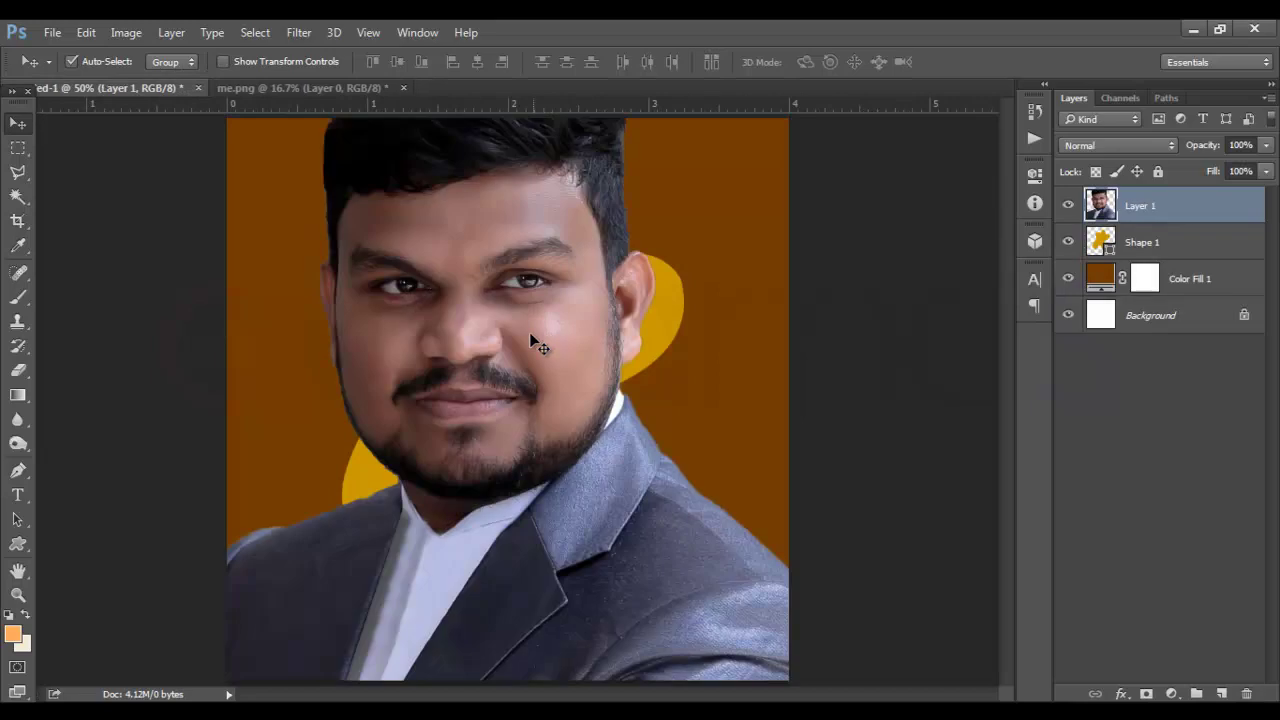
- Scale the portrait to about 30% and place it over the yellow blob
scroll(557, 420, down, 3)
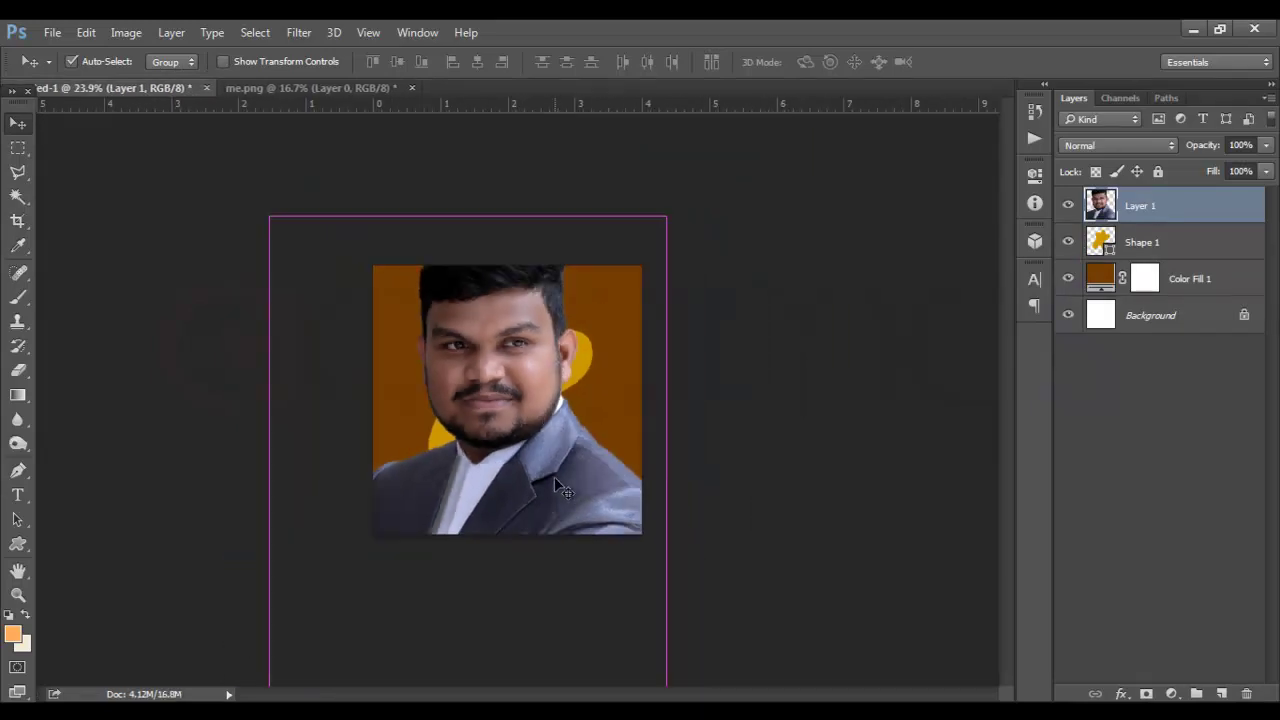
key(ctrl+t)
drag(270, 216, 395, 433)
drag(470, 478, 503, 310)
drag(429, 264, 446, 288)
mouse_move(537, 411)
mouse_down()
mouse_move(549, 386)
mouse_move(547, 403)
mouse_up()
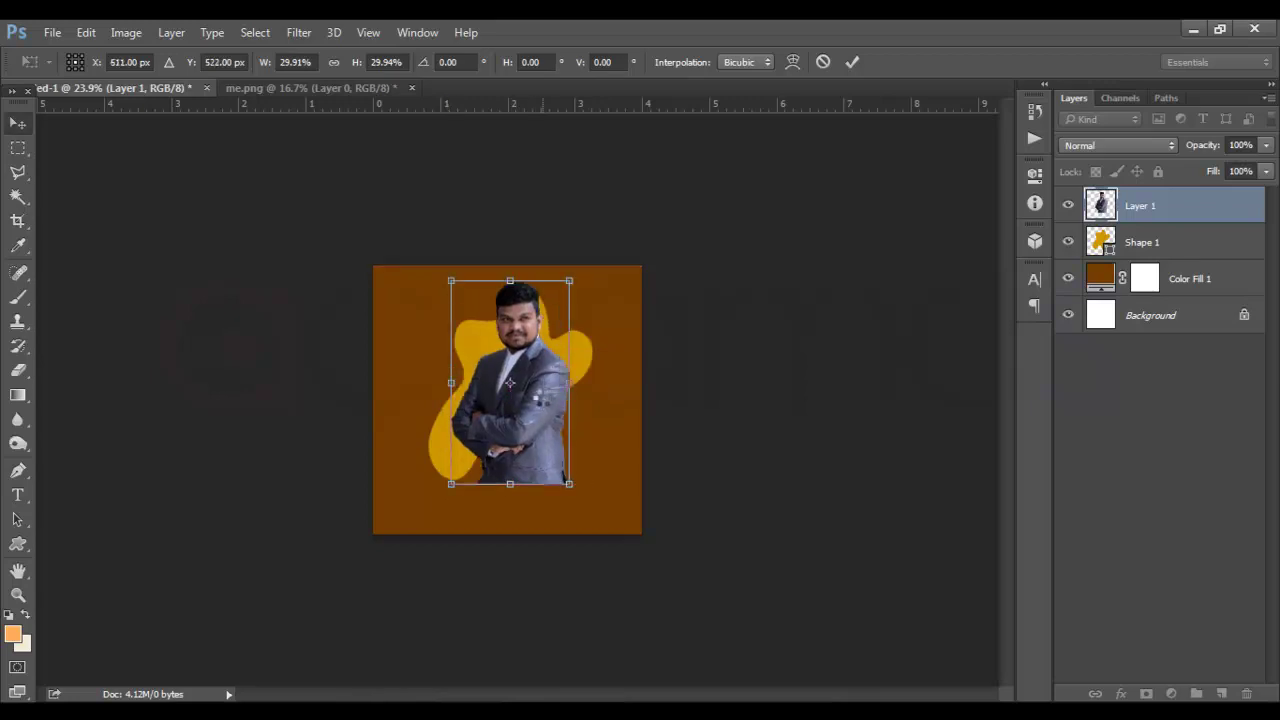
key(Return)
key(ctrl+plus)
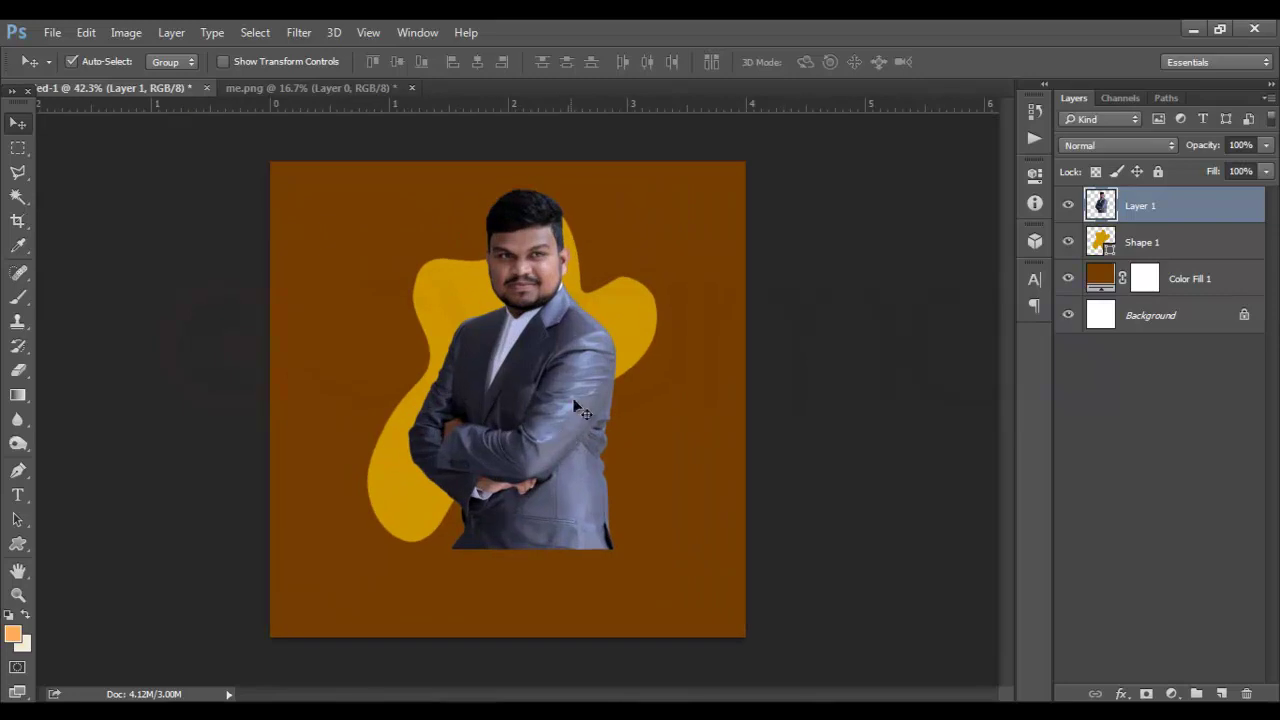
- Move the yellow blob down about 0.43 in and shift the portrait slightly down and to the right over it
click(642, 332)
drag(634, 314, 626, 366)
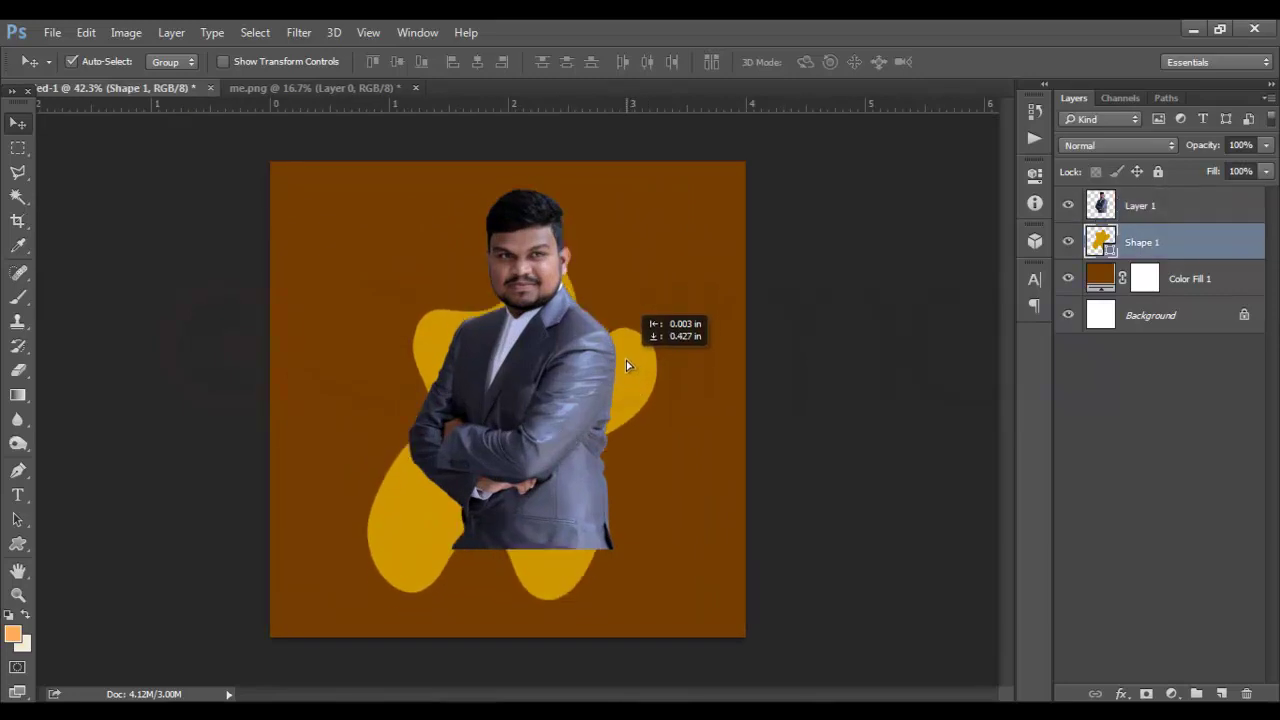
mouse_move(553, 401)
mouse_down()
mouse_move(551, 440)
mouse_move(565, 416)
mouse_up()
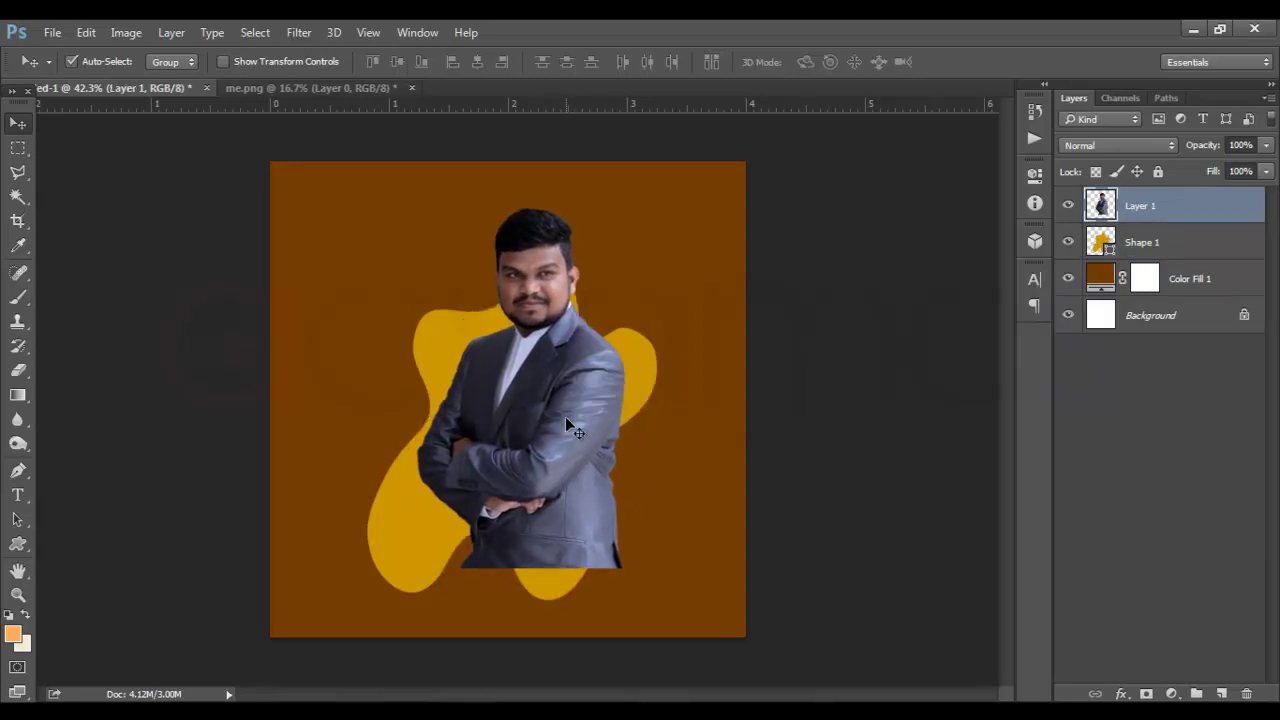
- Reduce the portrait layer's opacity to 60% and enlarge the portrait to about 106%, aligning it with the blob beneath
click(1266, 145)
drag(1266, 167, 1231, 170)
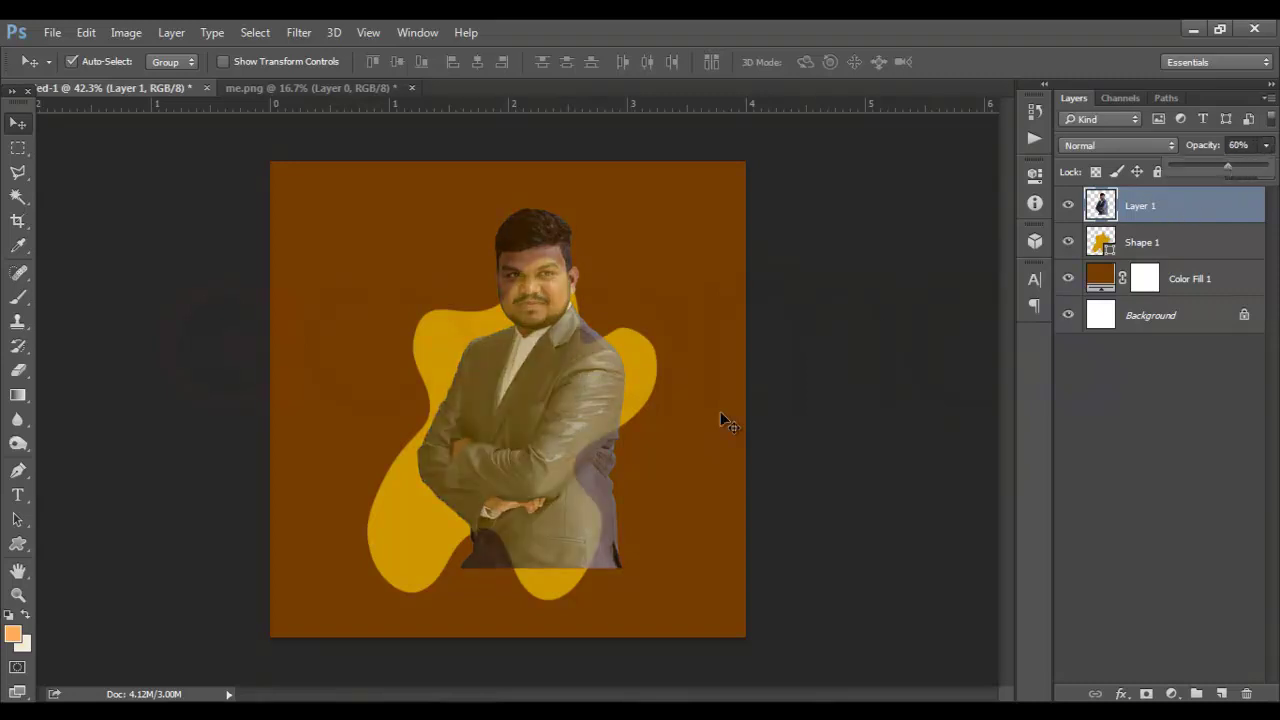
click(534, 233)
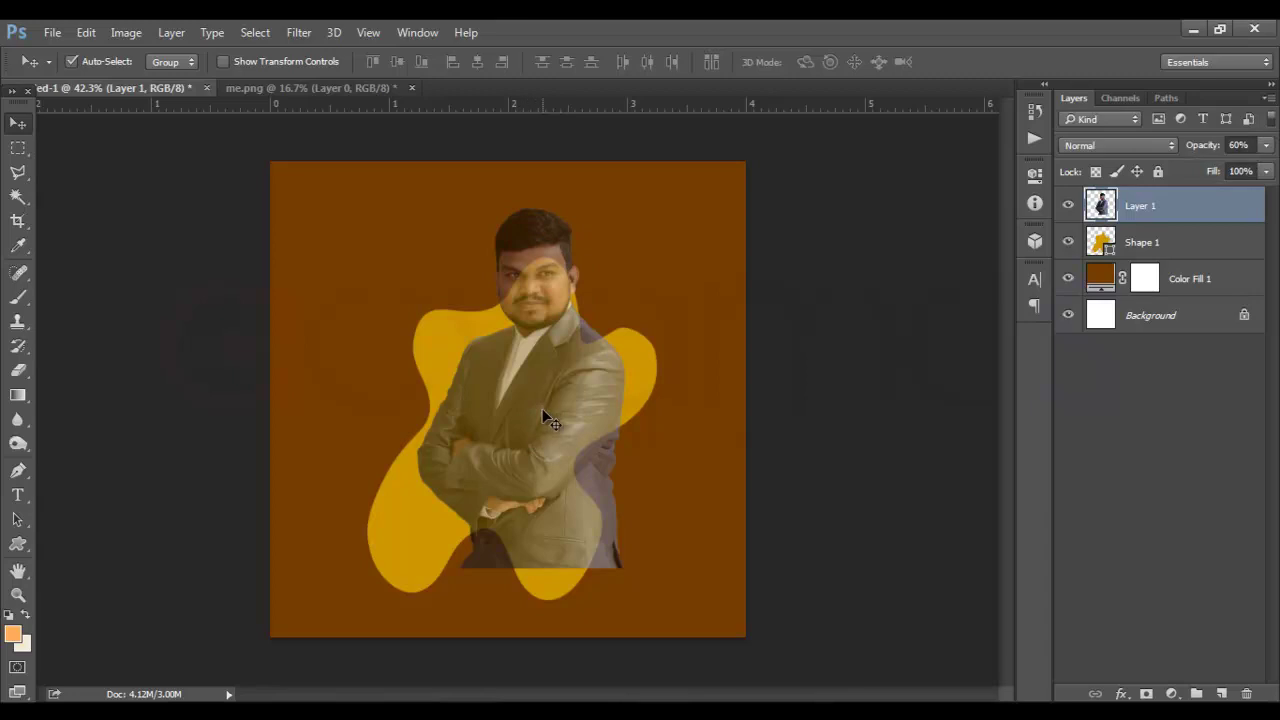
drag(539, 405, 543, 396)
key(ctrl+t)
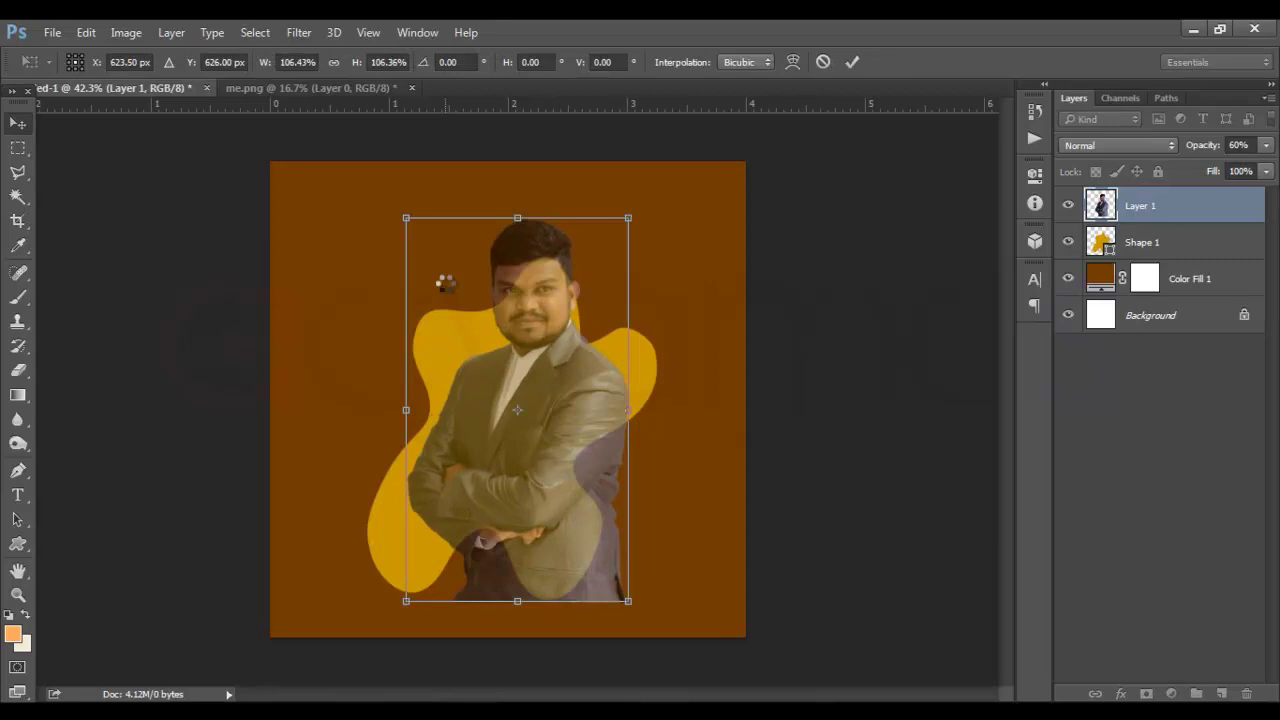
key(Return)
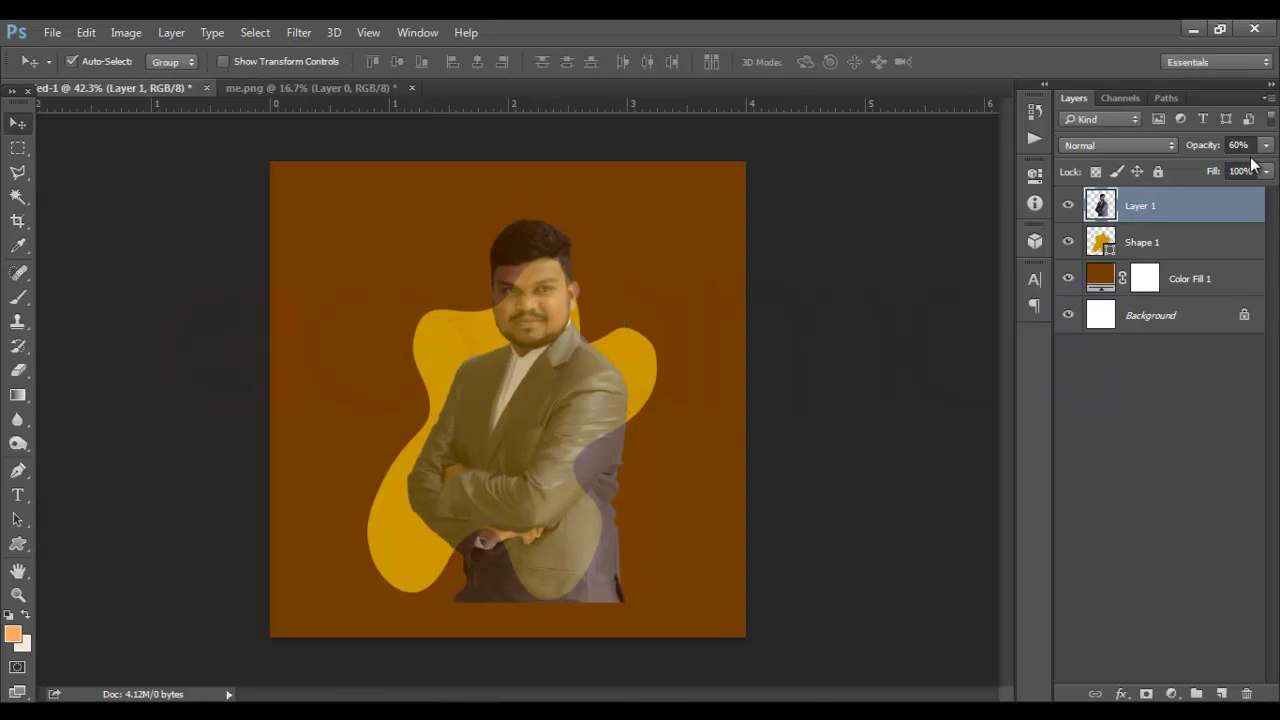
- Restore the portrait layer's opacity to 100% and add a layer mask to it
click(1266, 145)
drag(1238, 167, 1272, 167)
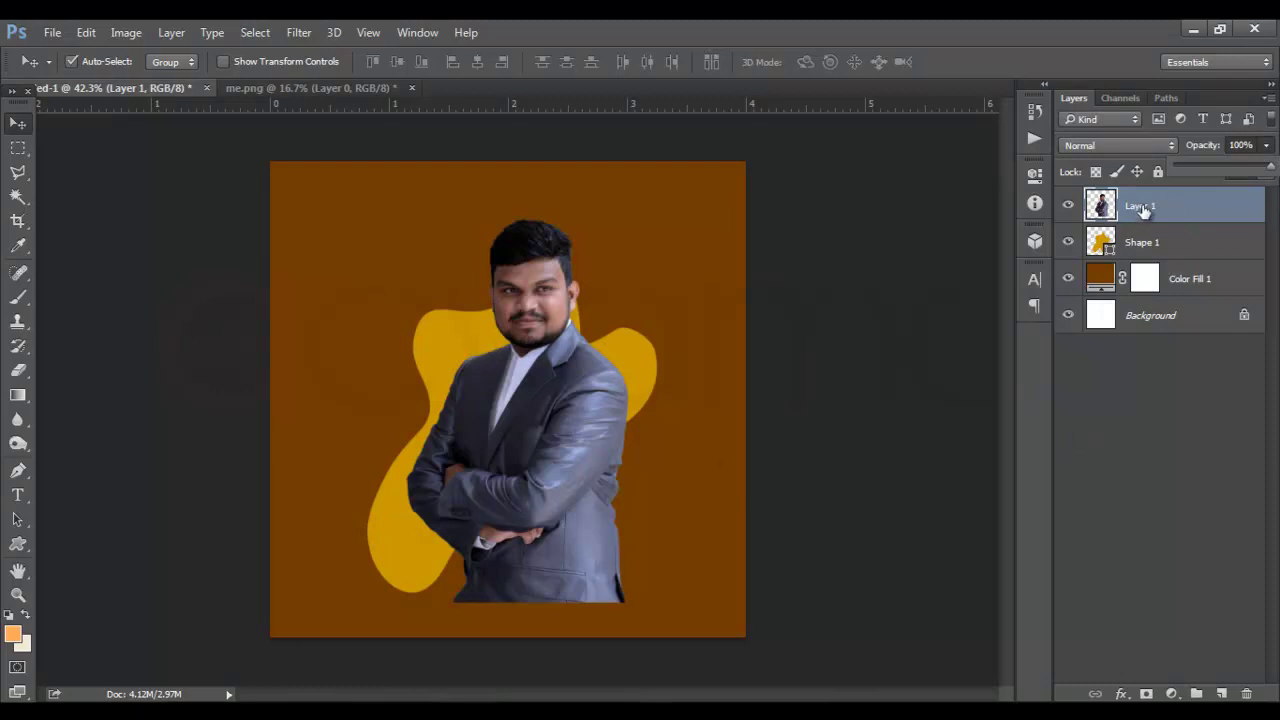
click(1147, 694)
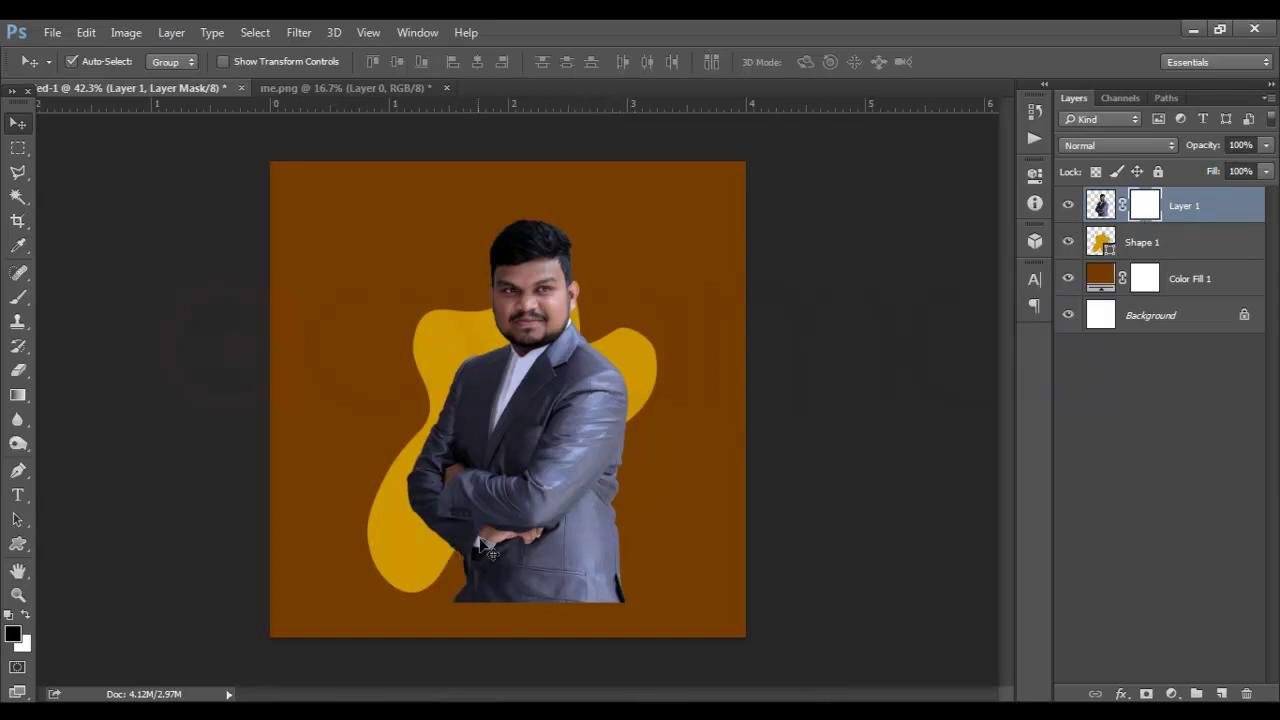
- Select the yellow blob's outline, invert it, and fill the portrait's mask with black outside the blob
click(1068, 205)
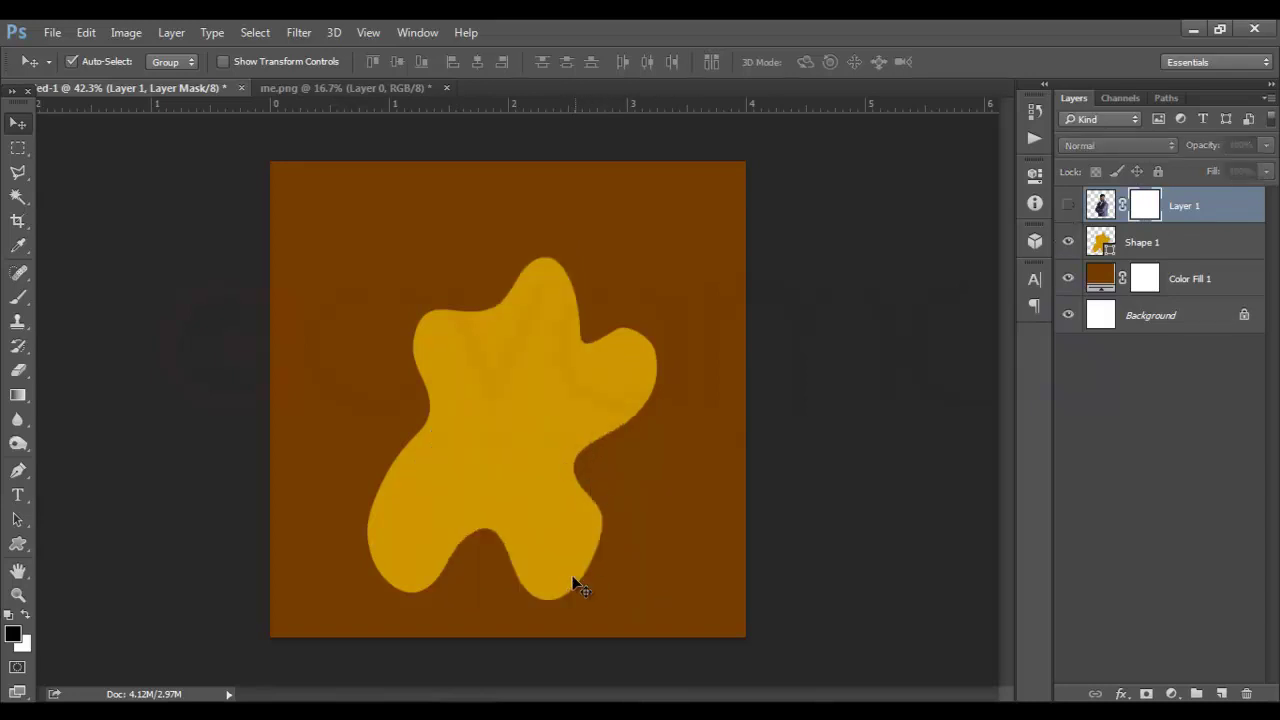
click(1068, 205)
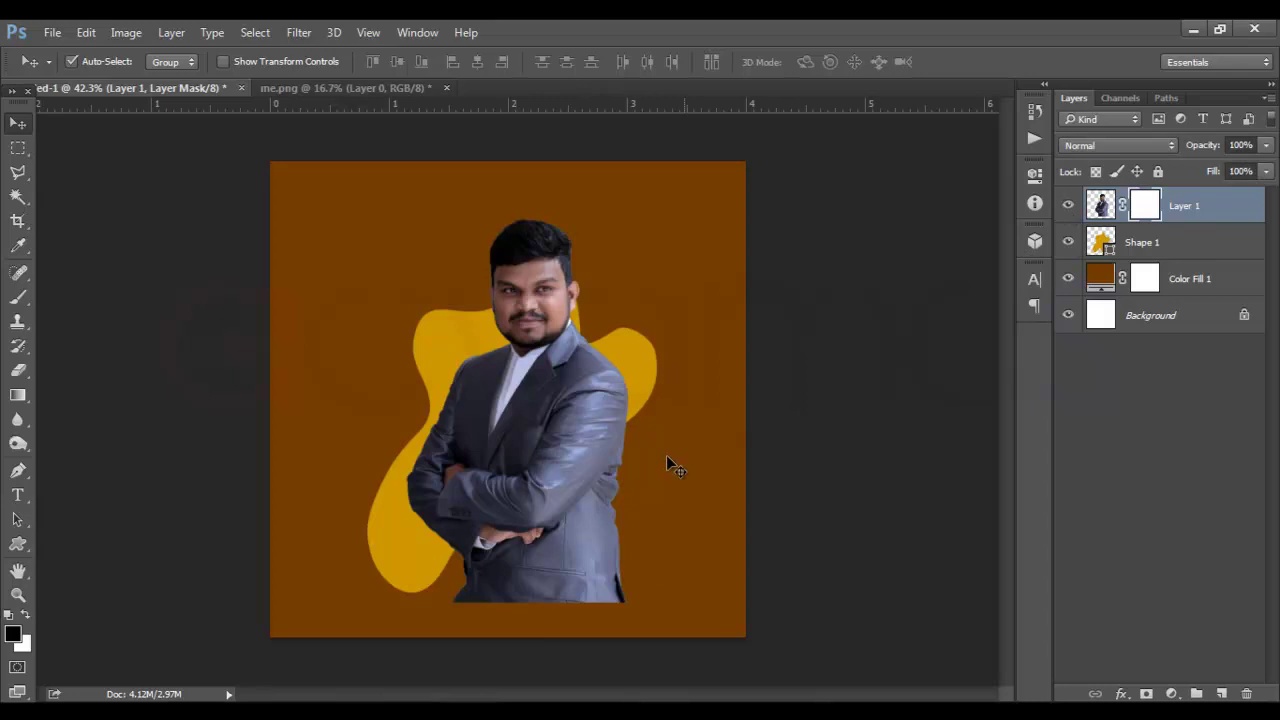
ctrl+click(1101, 242)
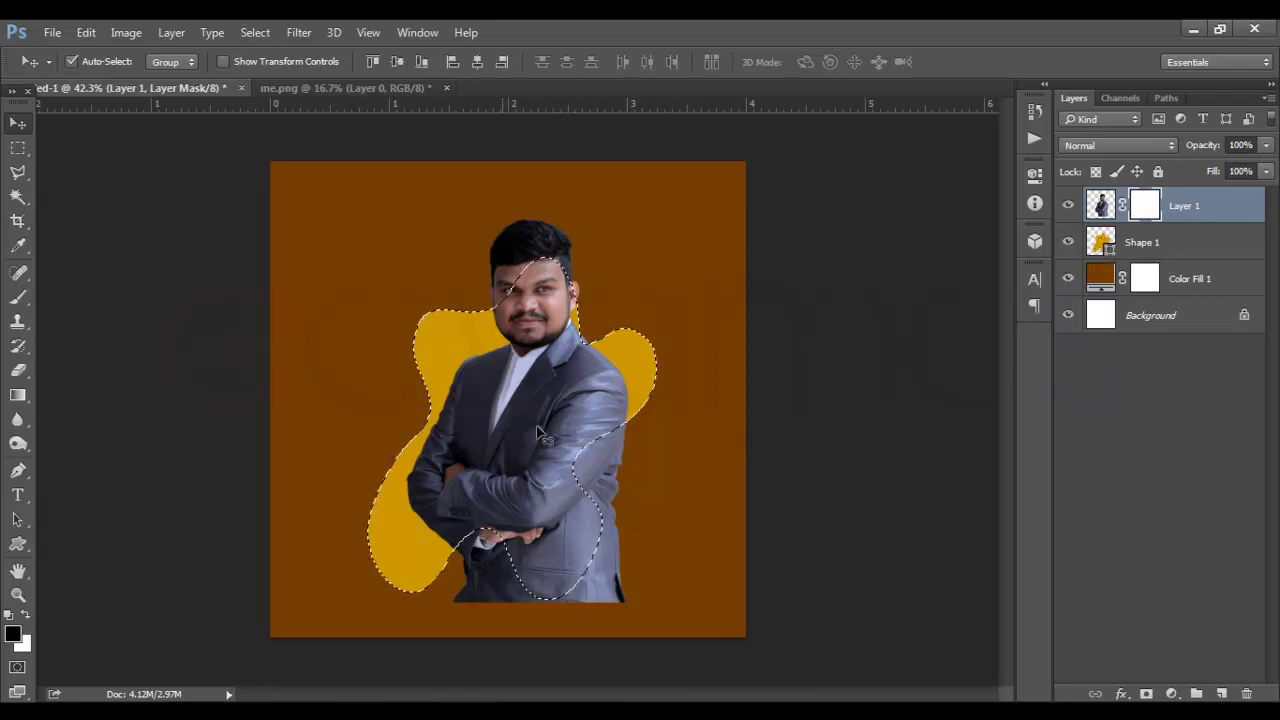
click(257, 32)
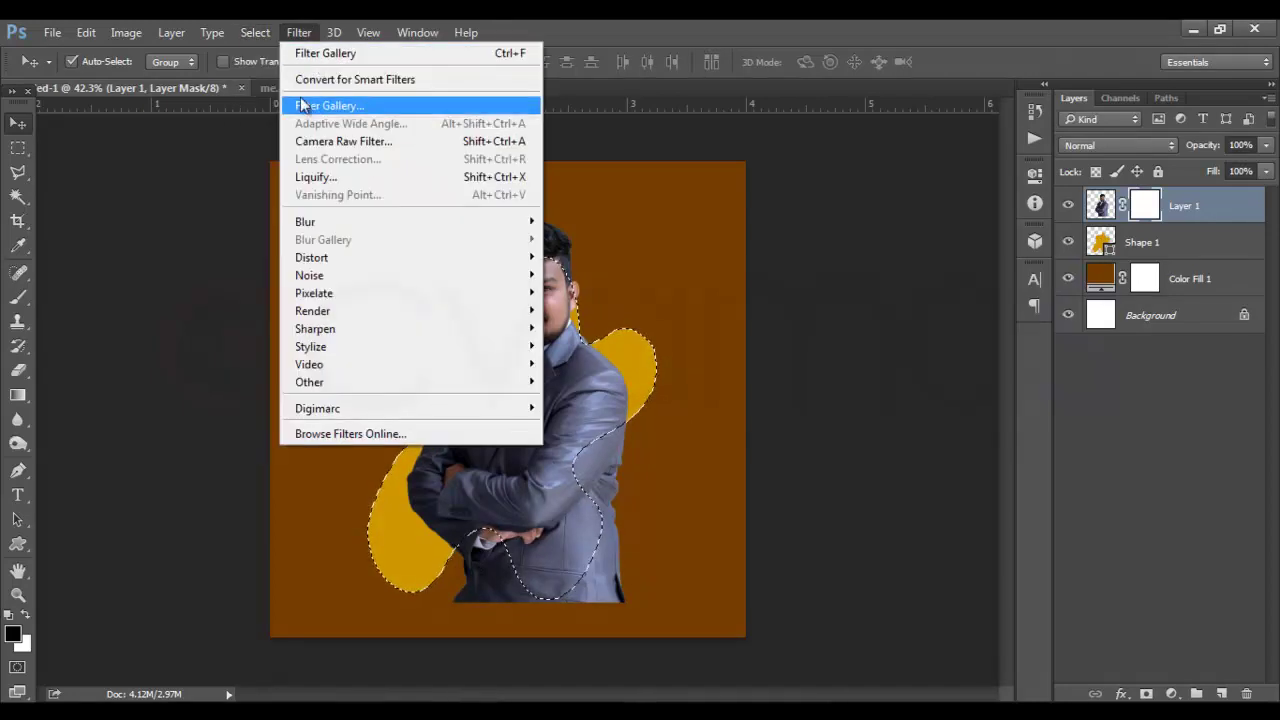
click(263, 107)
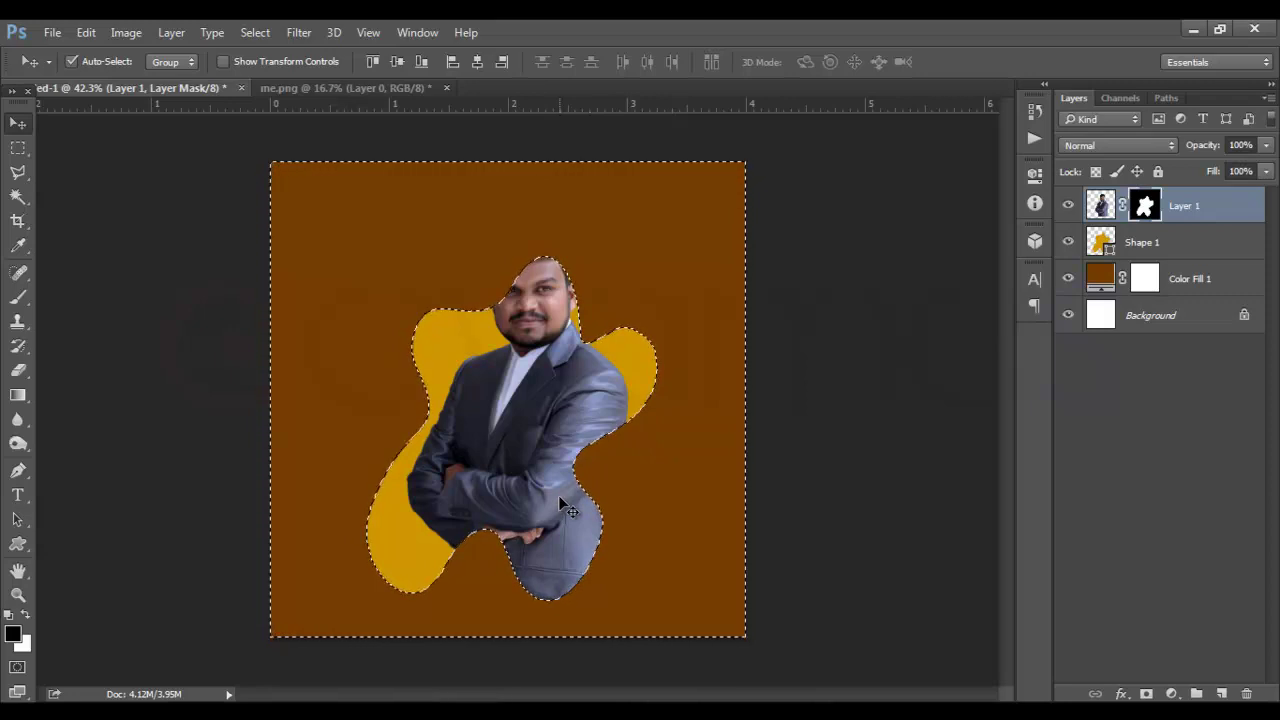
key(ctrl+d)
key(ctrl+d)
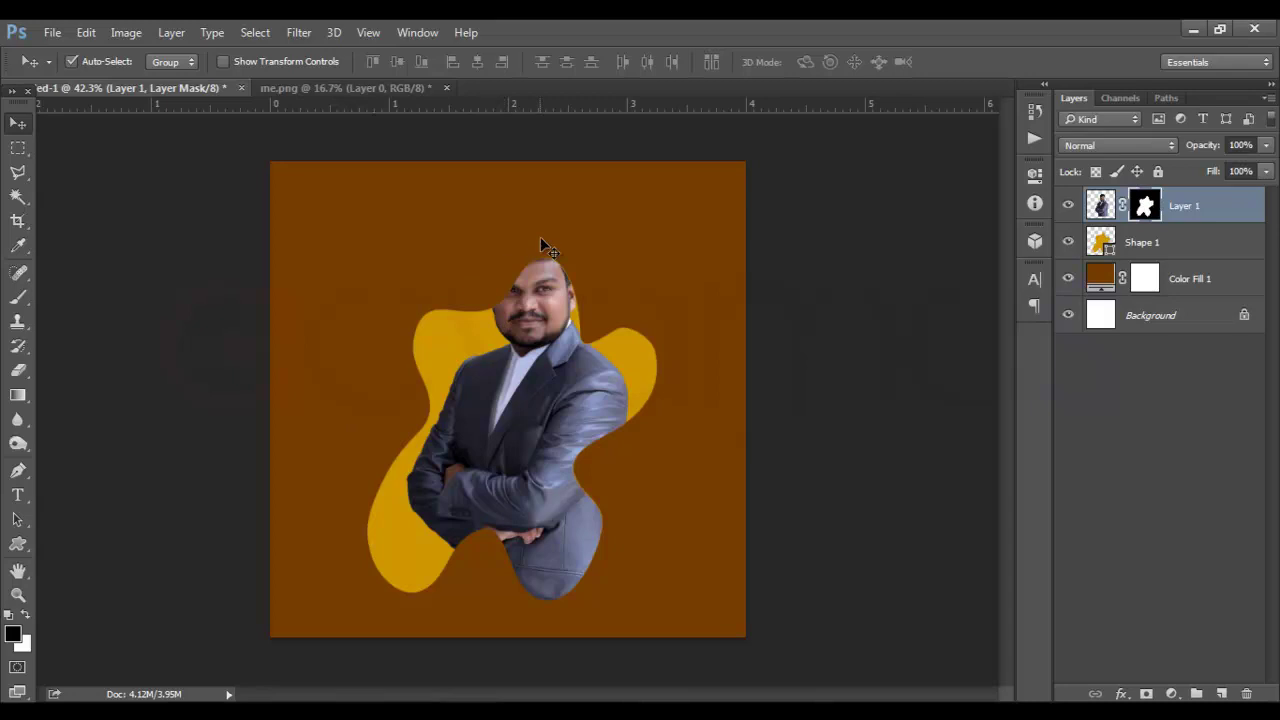
- Paint white on the portrait's mask with a 300 px brush over the head to reveal it beyond the blob
click(25, 617)
click(20, 298)
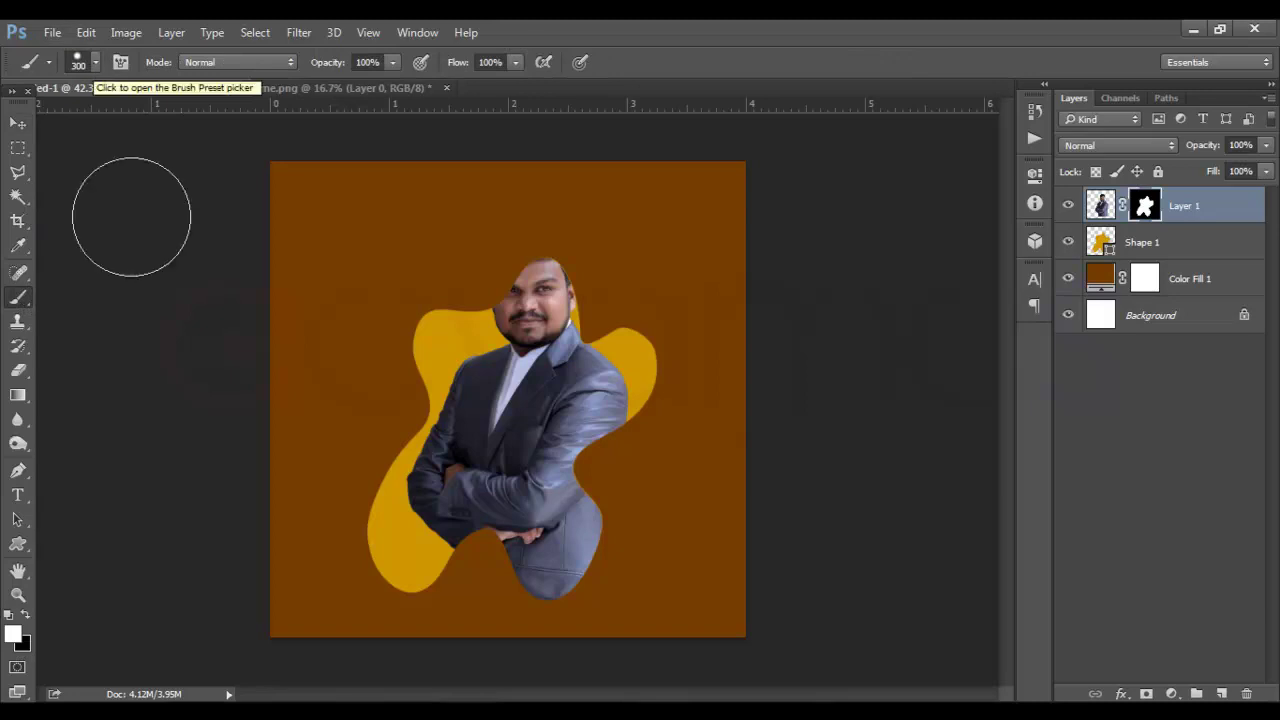
mouse_move(530, 278)
mouse_down()
mouse_move(535, 256)
mouse_move(533, 272)
mouse_up()
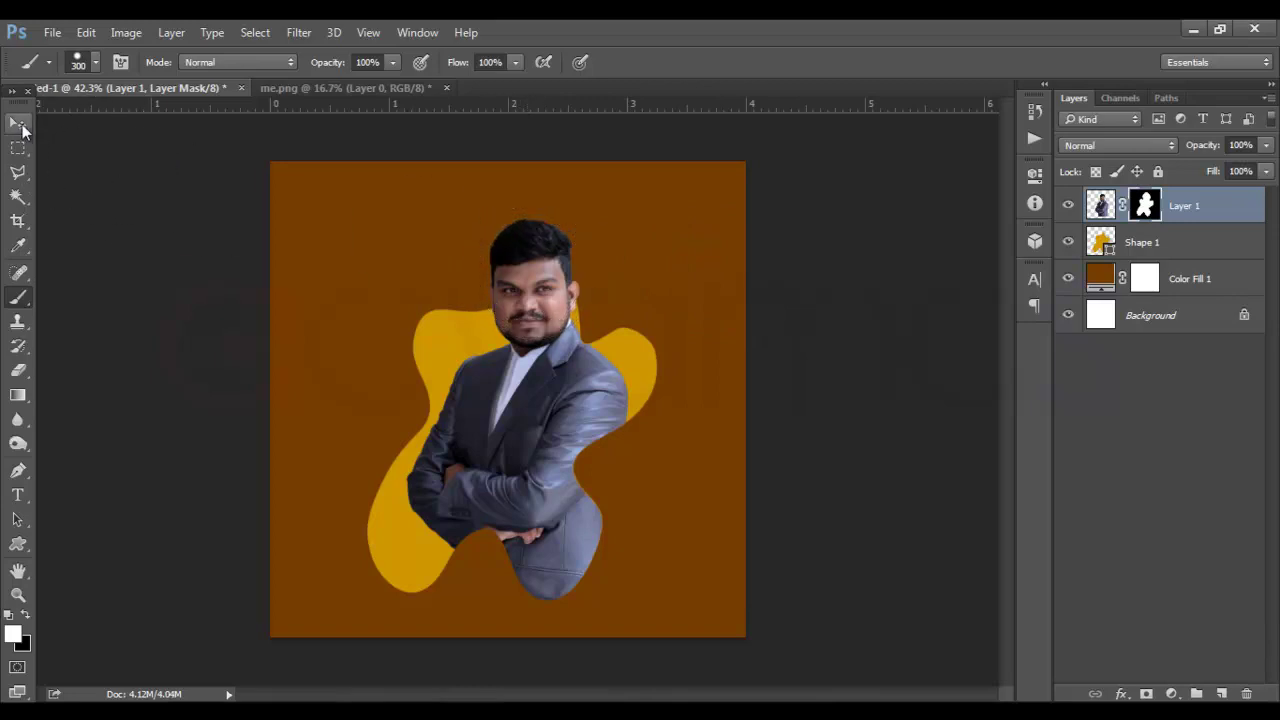
- Apply the Smudge Stick filter to the portrait image with stroke length 2, highlight area 0 and intensity 10
click(1101, 206)
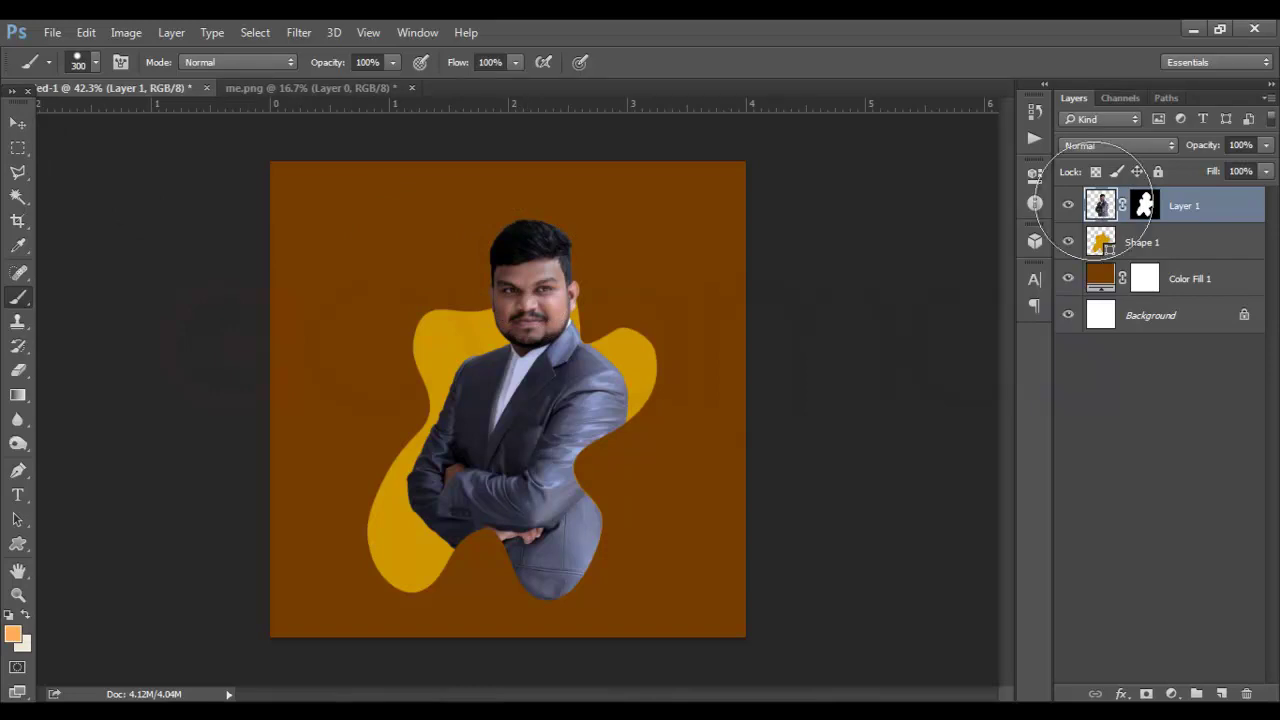
click(307, 35)
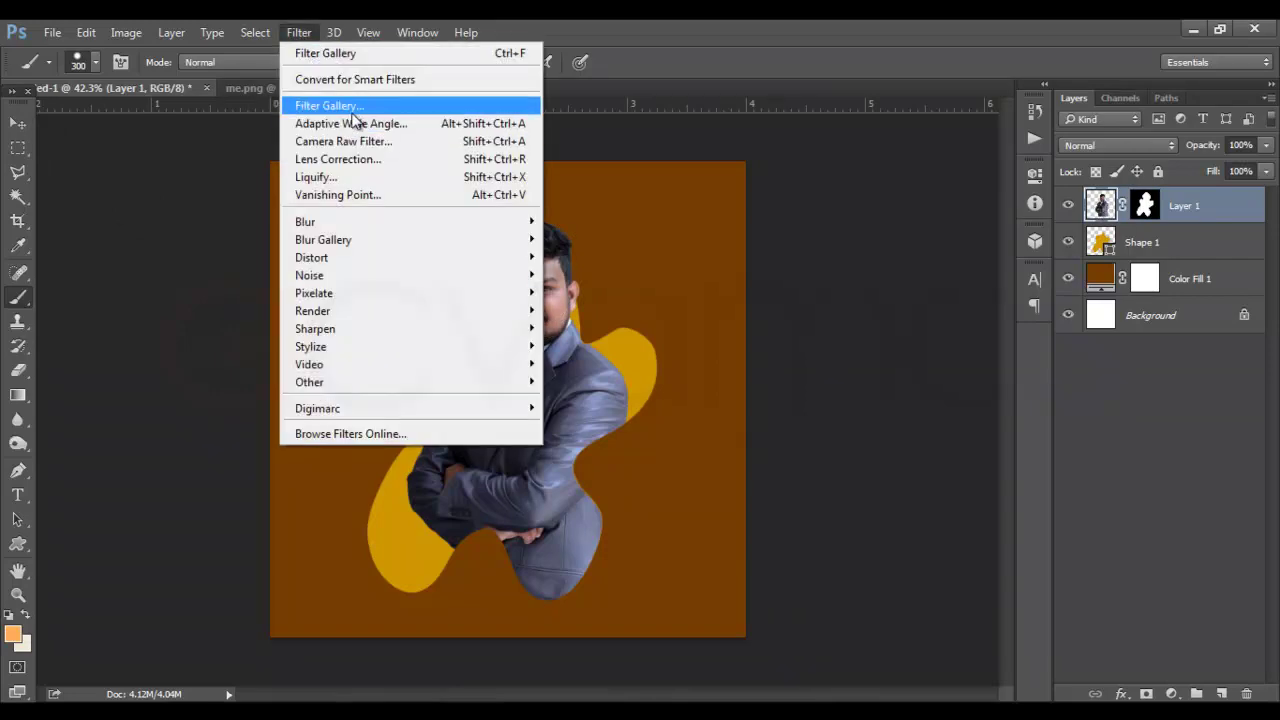
click(347, 106)
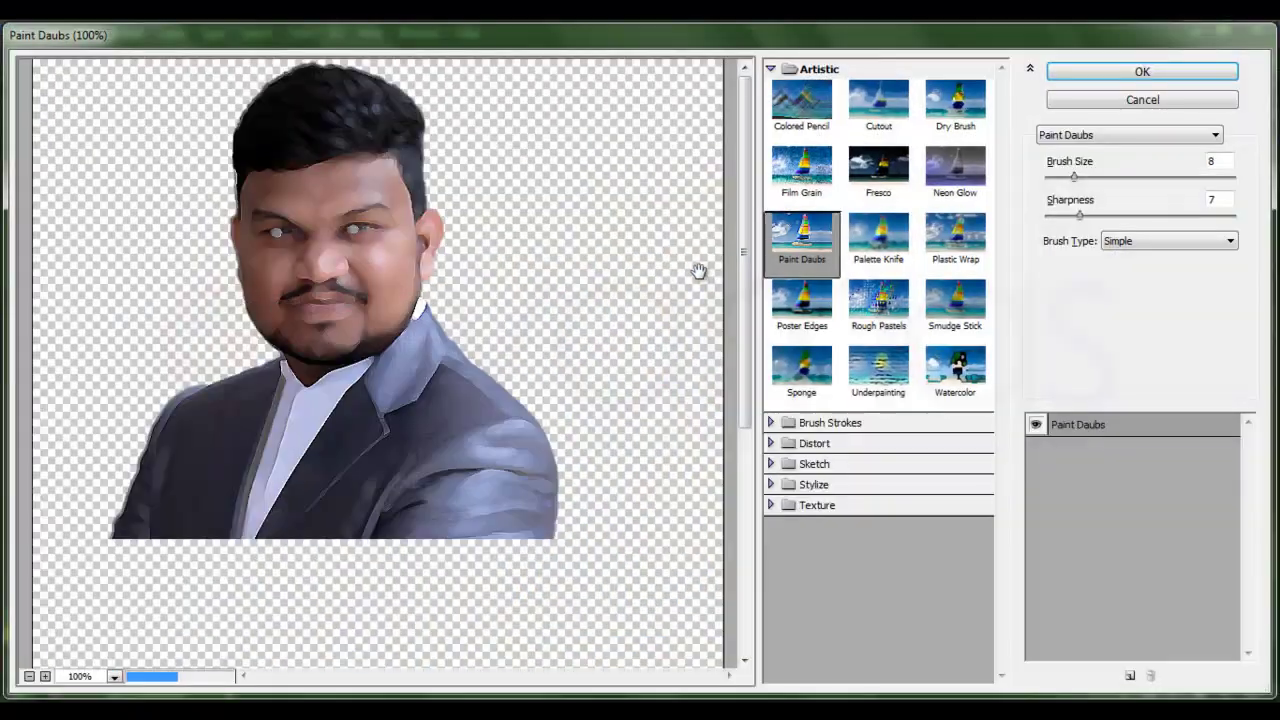
click(948, 318)
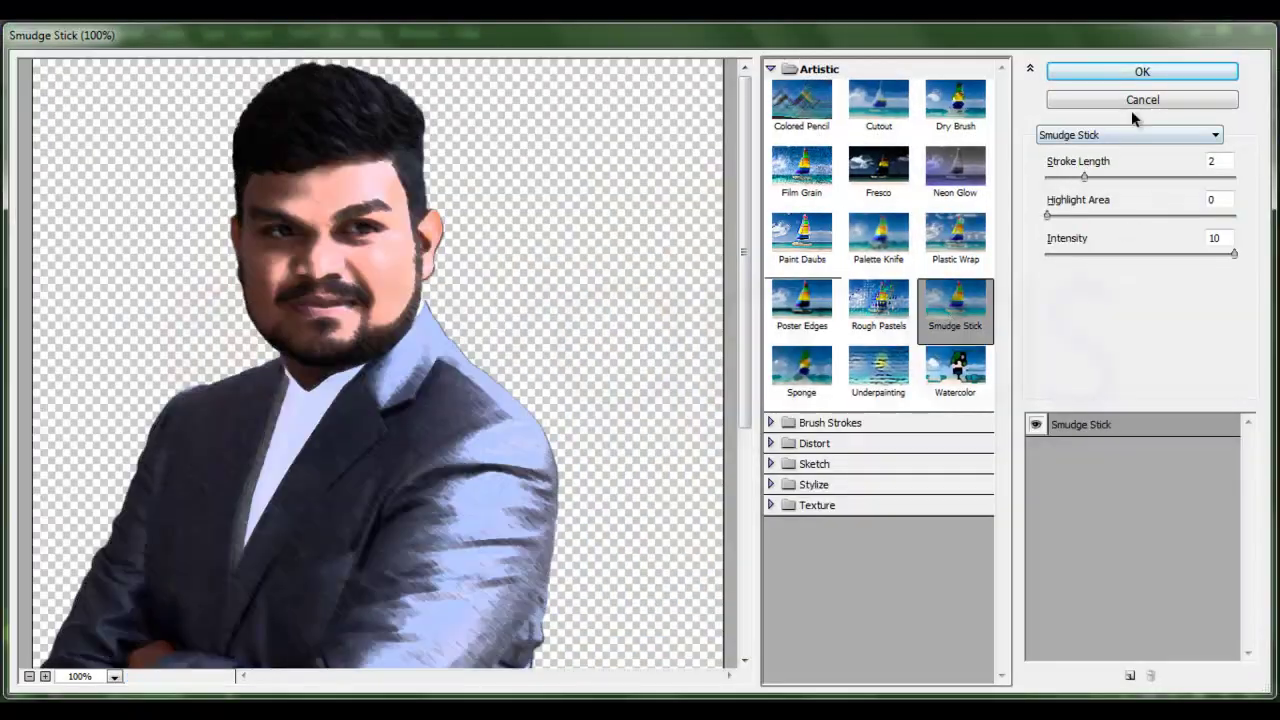
click(1137, 72)
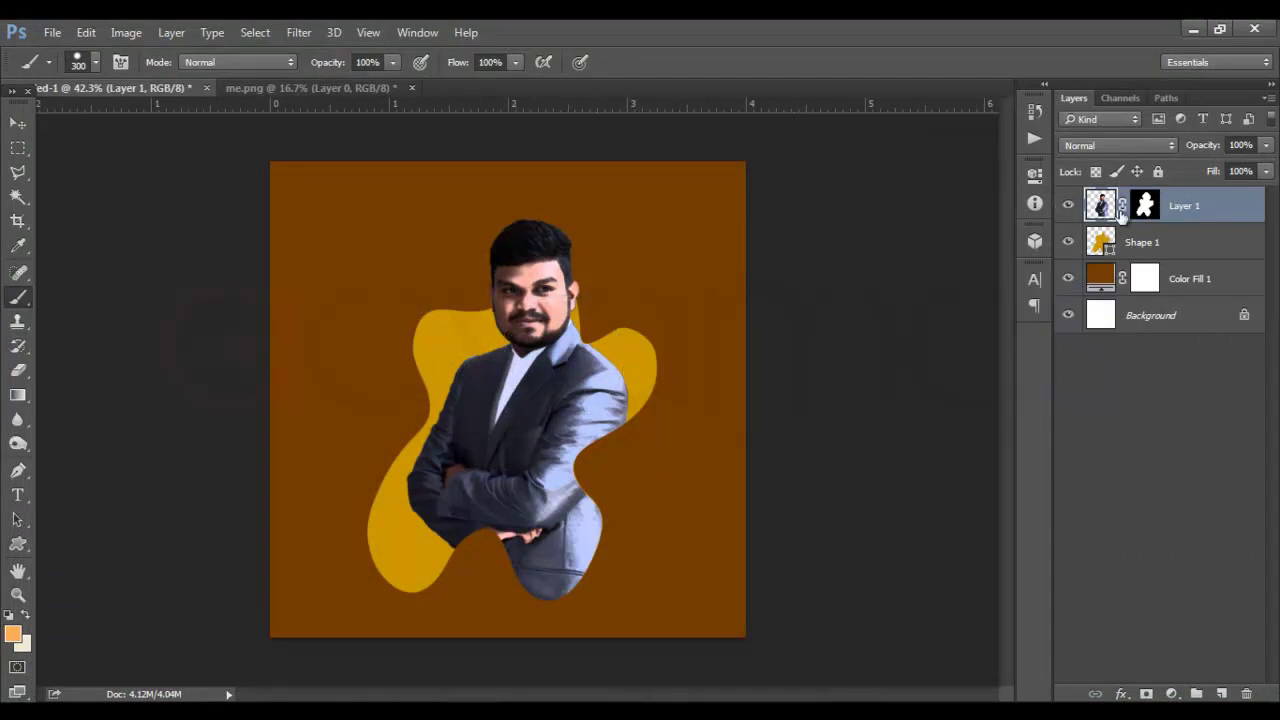
- Apply the Paint Daubs filter to the portrait with brush size 8, sharpness 7 and the Simple brush type
click(304, 36)
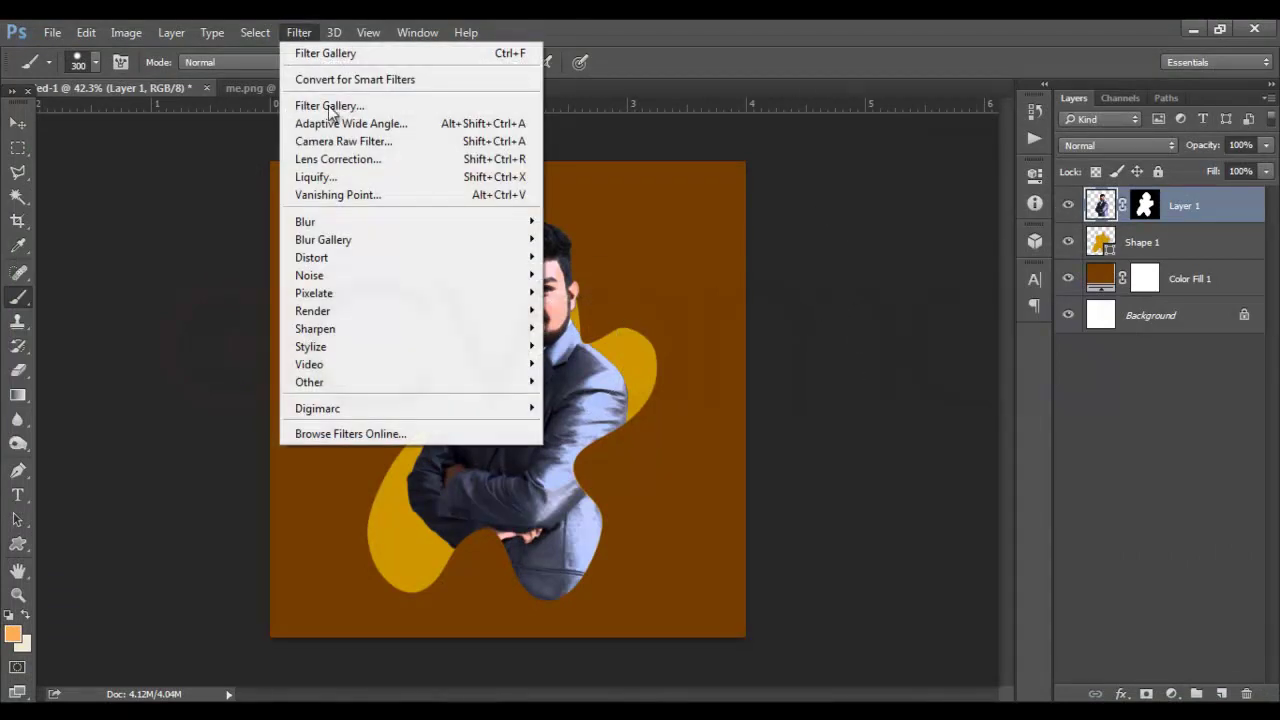
click(331, 107)
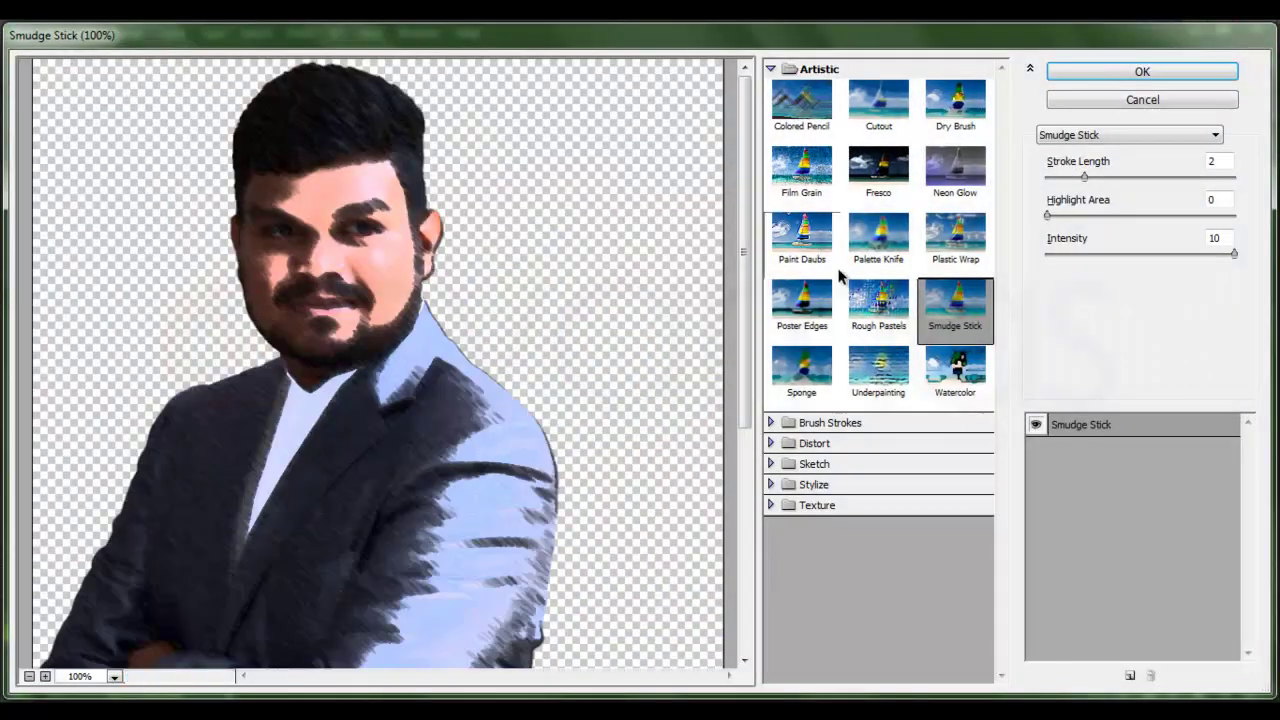
click(806, 240)
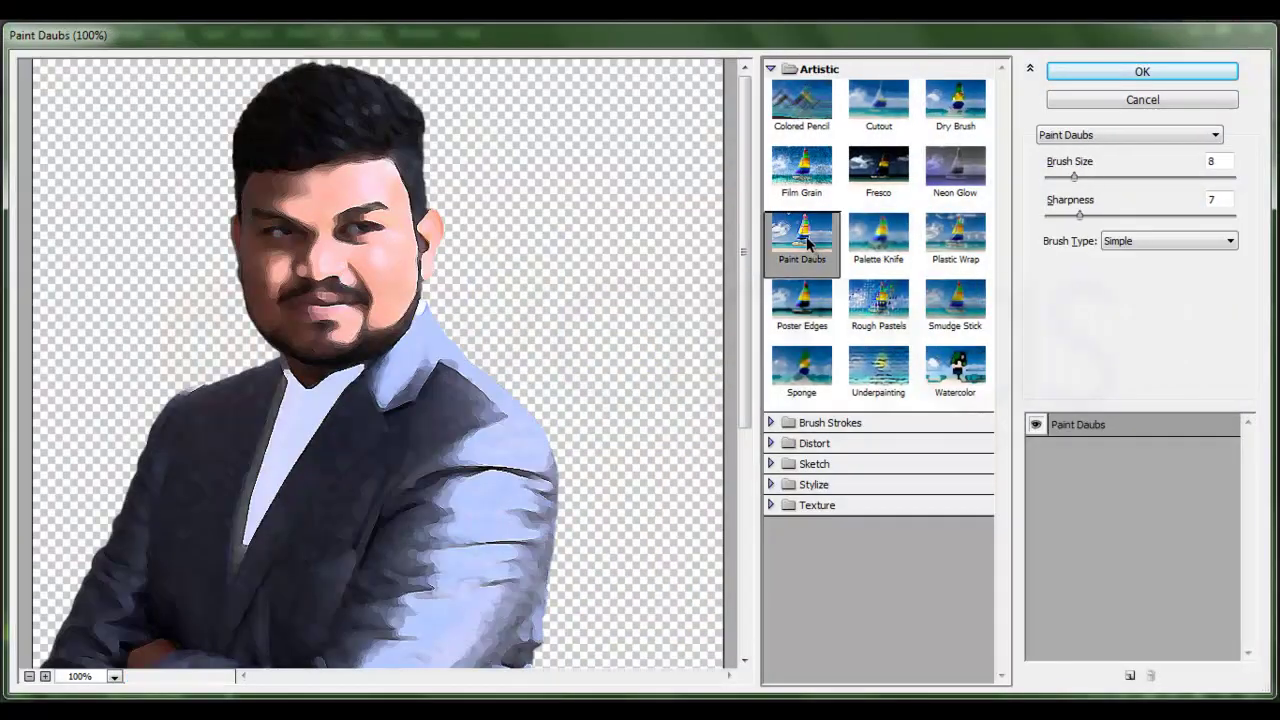
click(1165, 72)
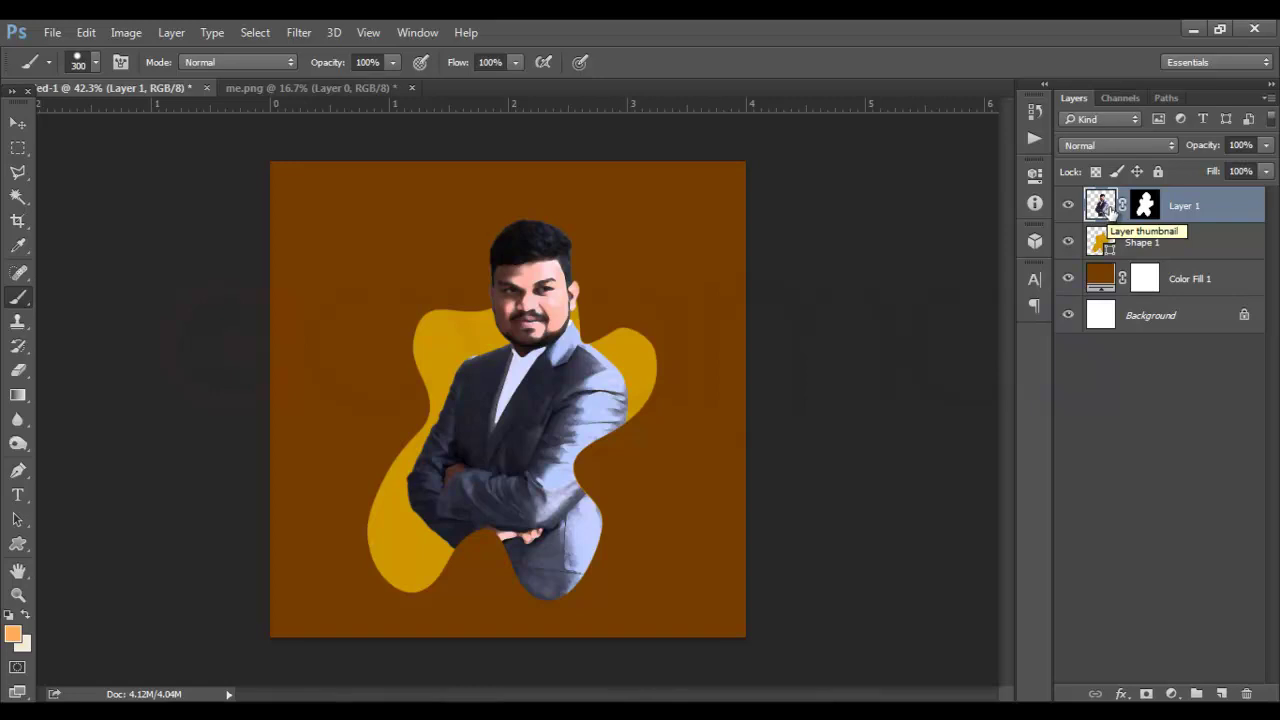
- Add a yellow Outer Glow to the blob layer in Linear Dodge (Add) mode with 7% opacity and 136 px size
click(1137, 249)
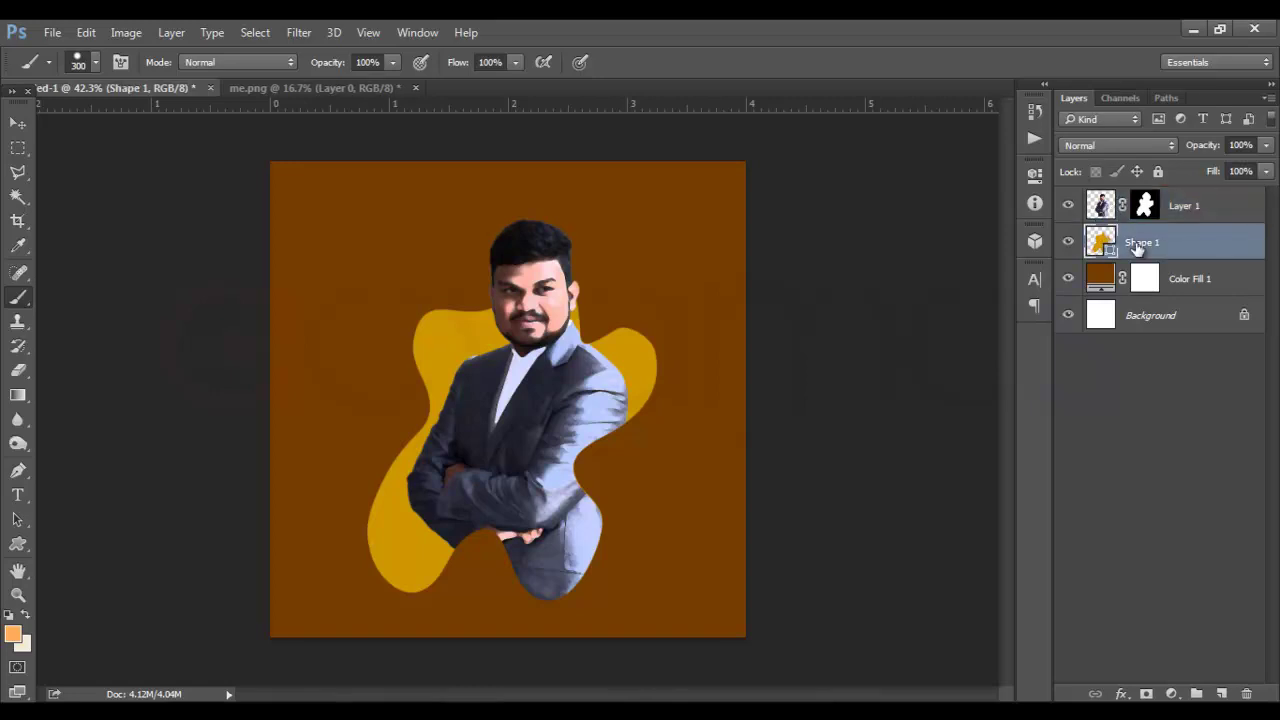
click(1121, 694)
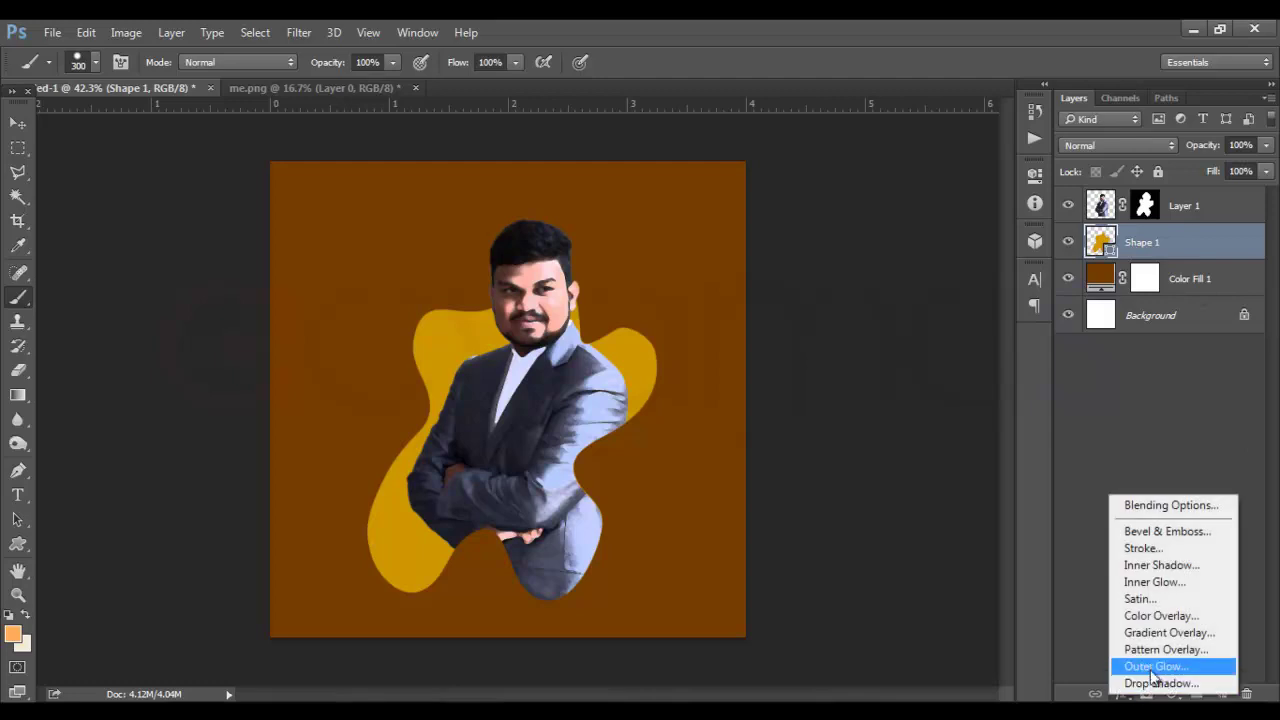
click(925, 583)
drag(690, 123, 1028, 123)
drag(990, 206, 1076, 208)
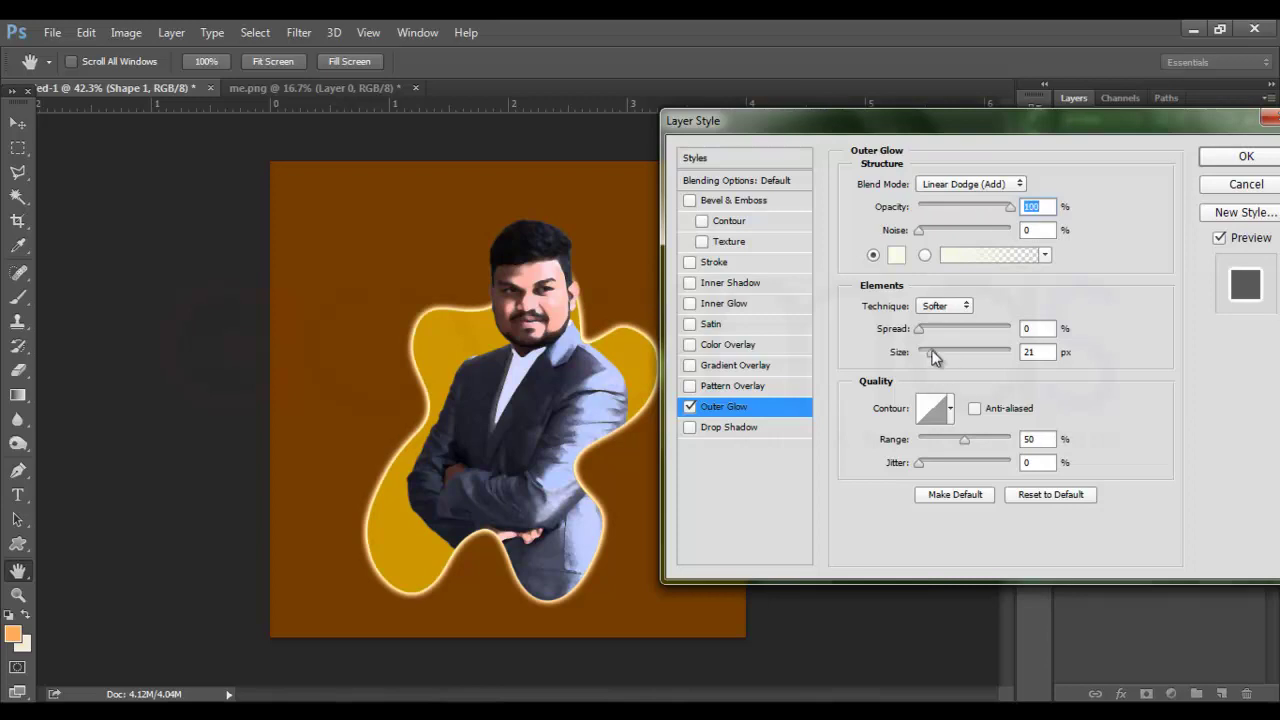
drag(935, 352, 990, 351)
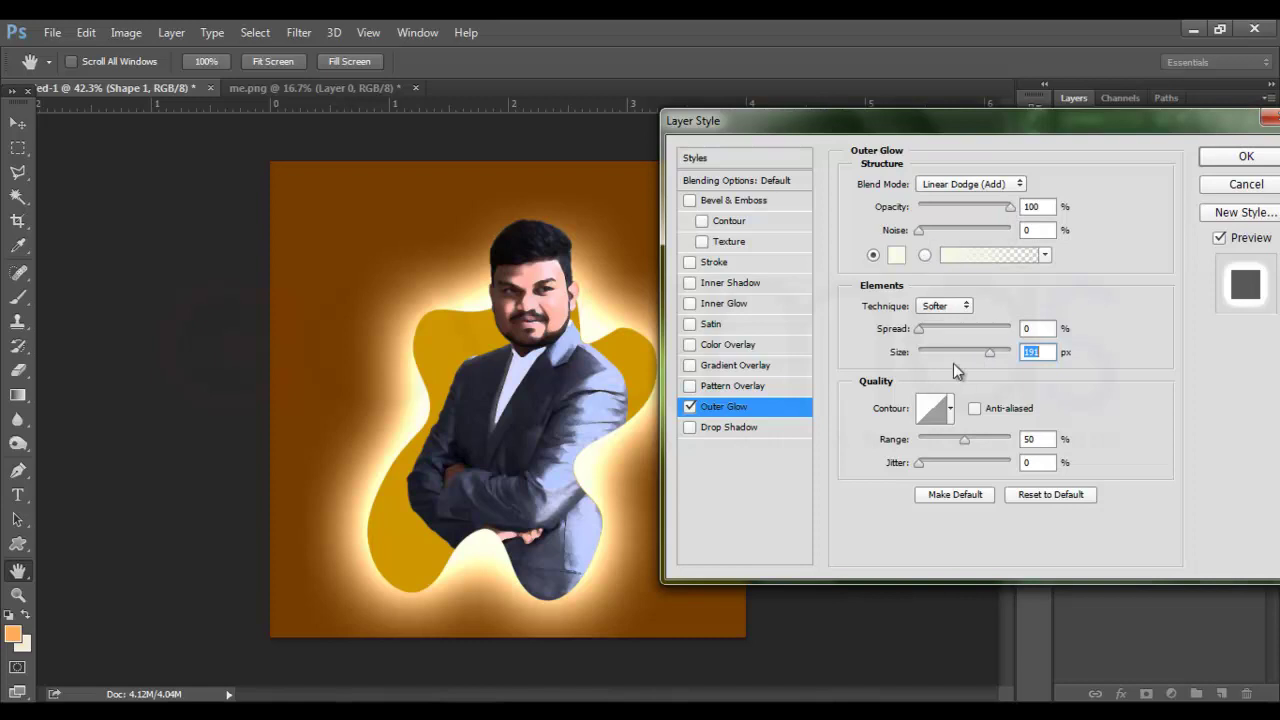
click(918, 330)
mouse_move(993, 357)
mouse_down()
mouse_move(949, 353)
mouse_move(995, 362)
mouse_up()
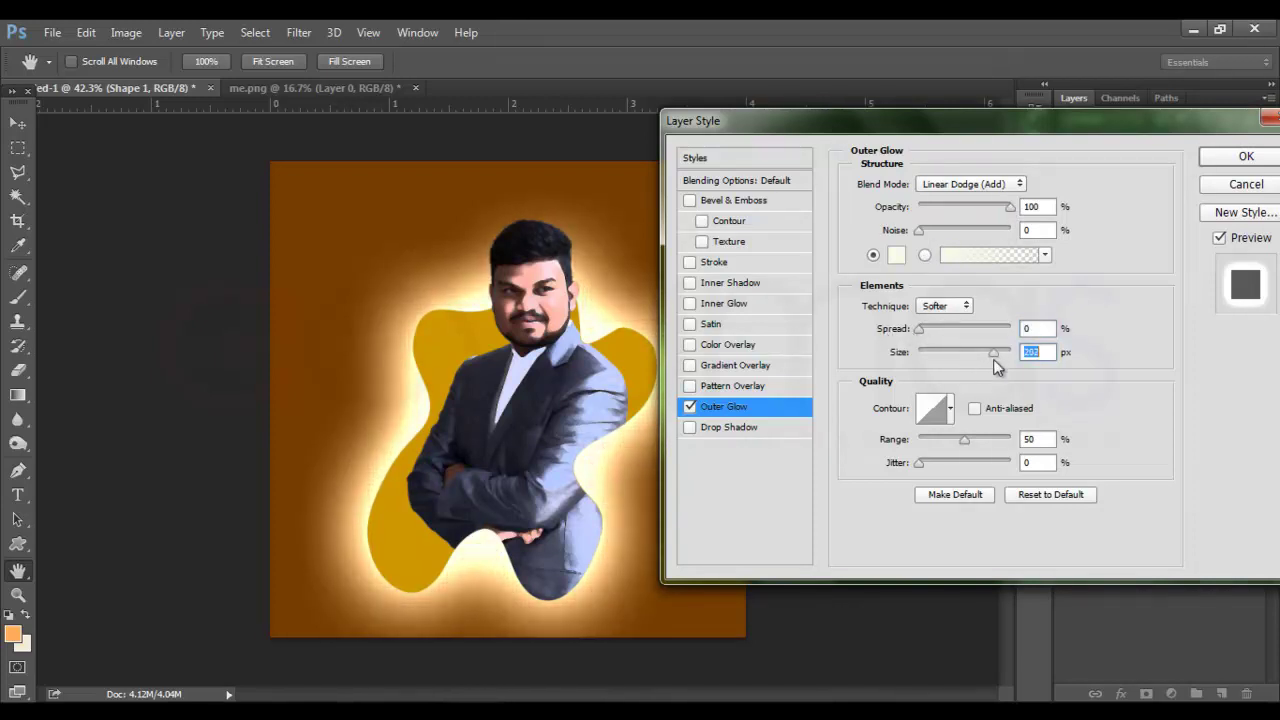
drag(1010, 205, 932, 216)
mouse_move(993, 352)
mouse_down()
mouse_move(935, 356)
mouse_move(971, 359)
mouse_up()
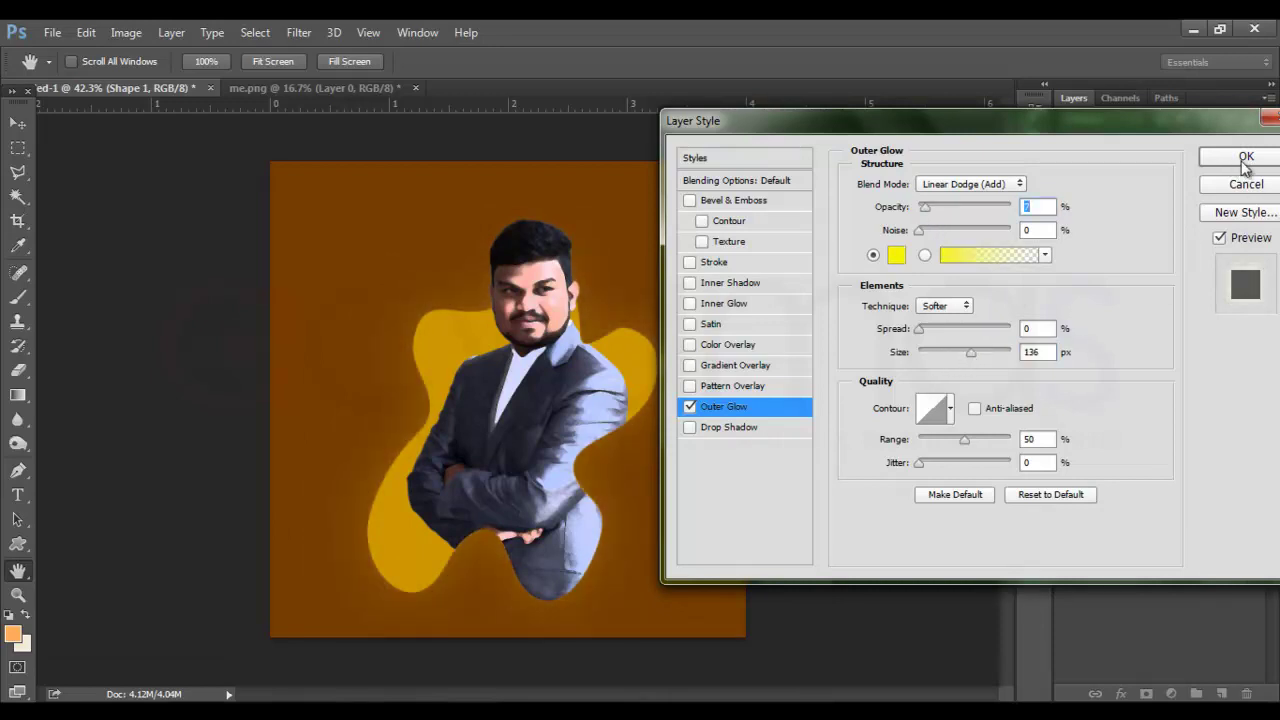
click(1246, 157)
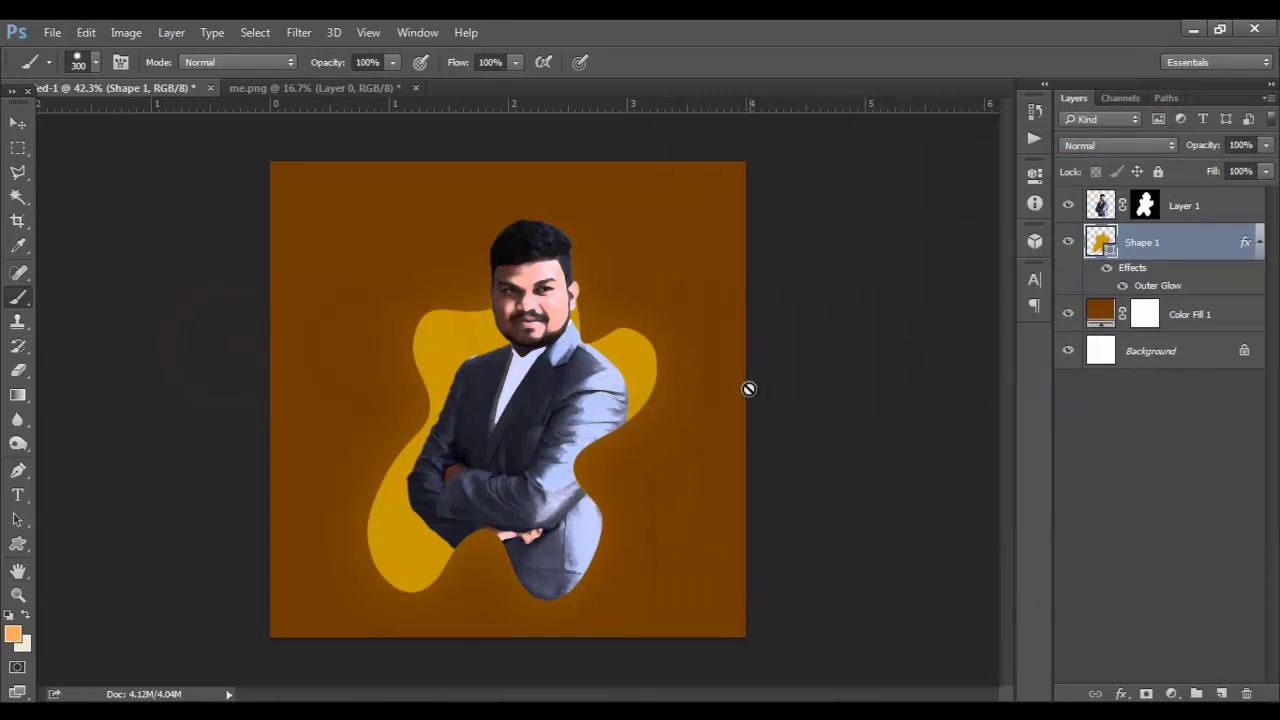
- Scale the portrait and blob layers together to about 87% and move them up on the background
click(17, 124)
drag(355, 248, 647, 549)
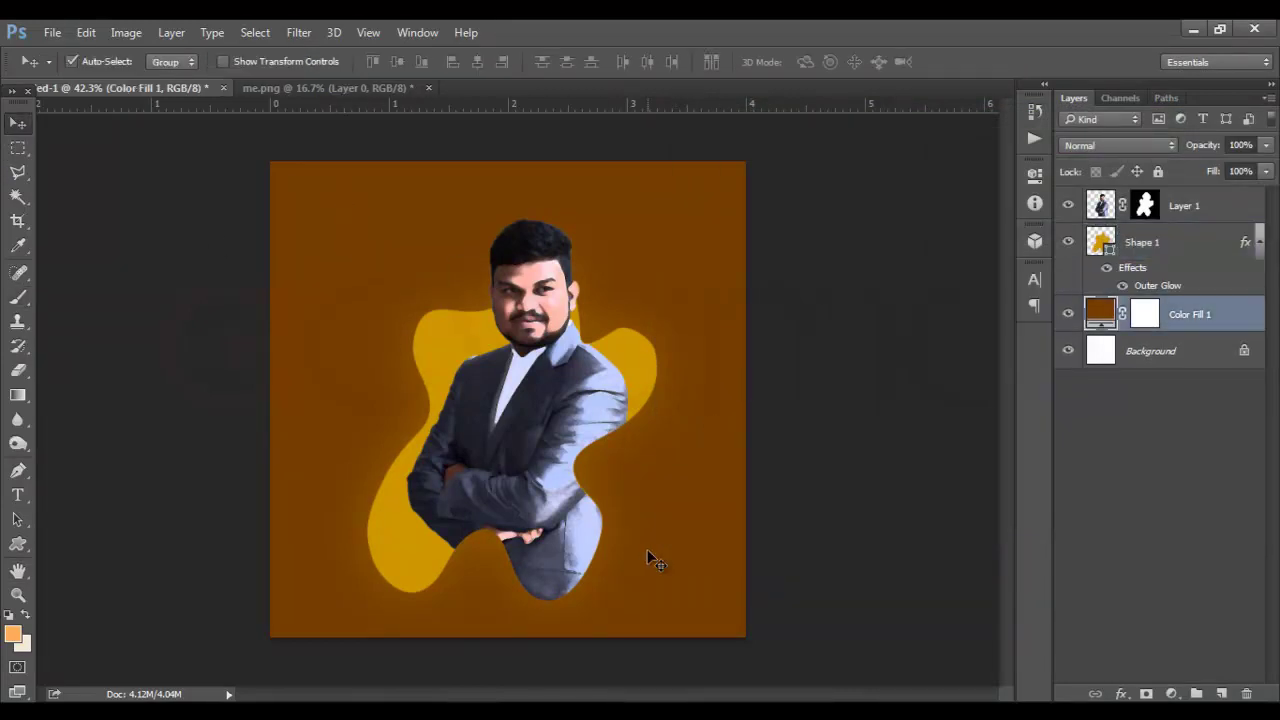
click(1168, 242)
shift+click(1180, 205)
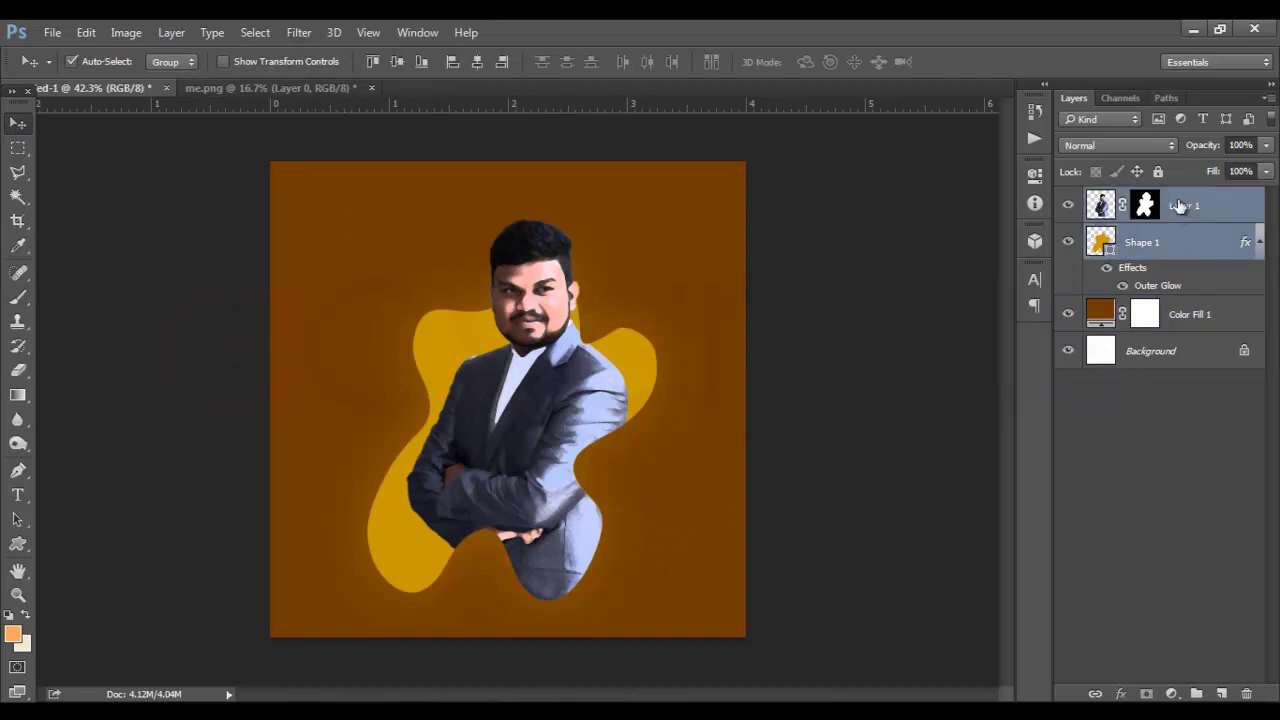
key(ctrl+t)
drag(655, 217, 634, 240)
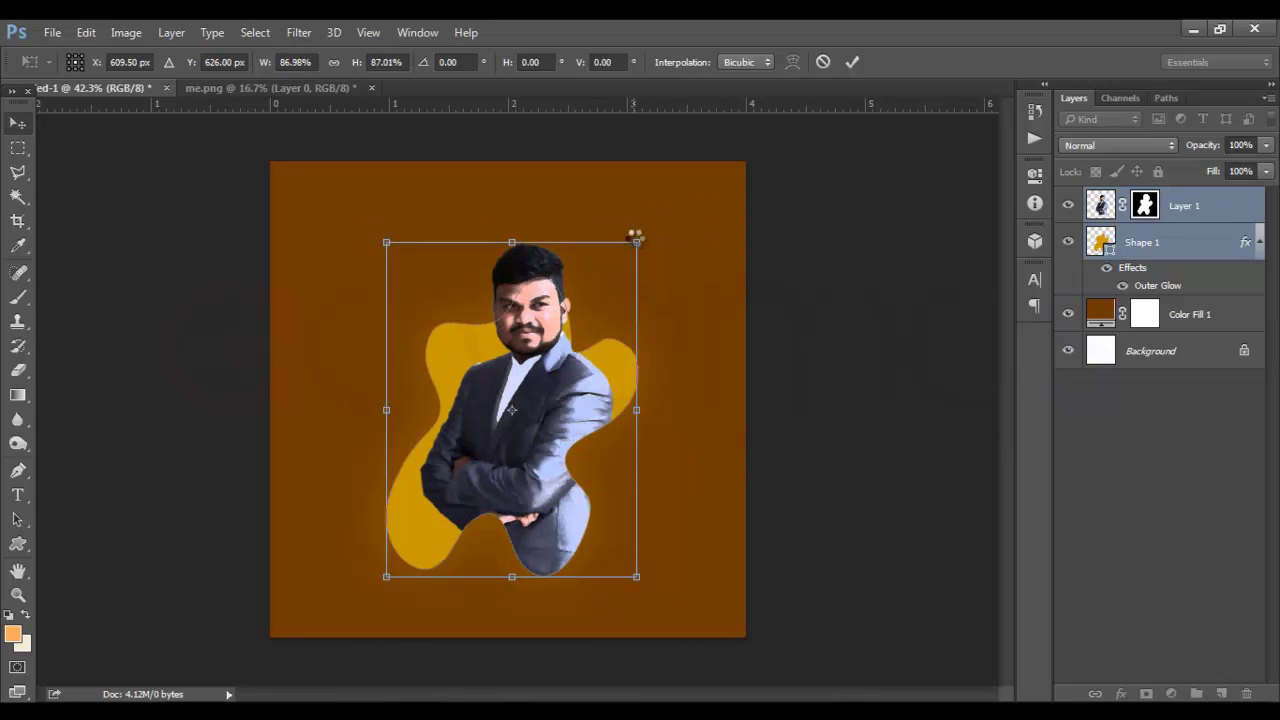
key(Return)
drag(518, 430, 512, 391)
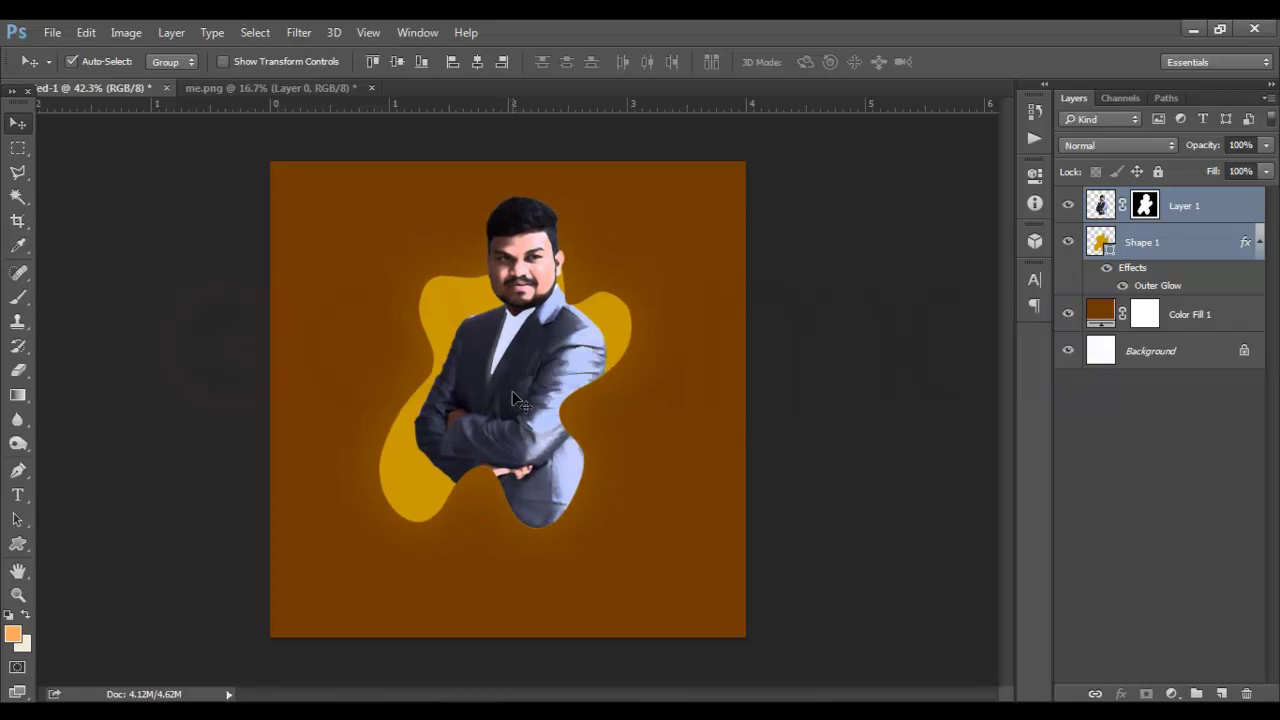
- Shift the portrait layer's hue to +21 with Hue/Saturation, comparing the preview before and after
click(918, 425)
click(533, 343)
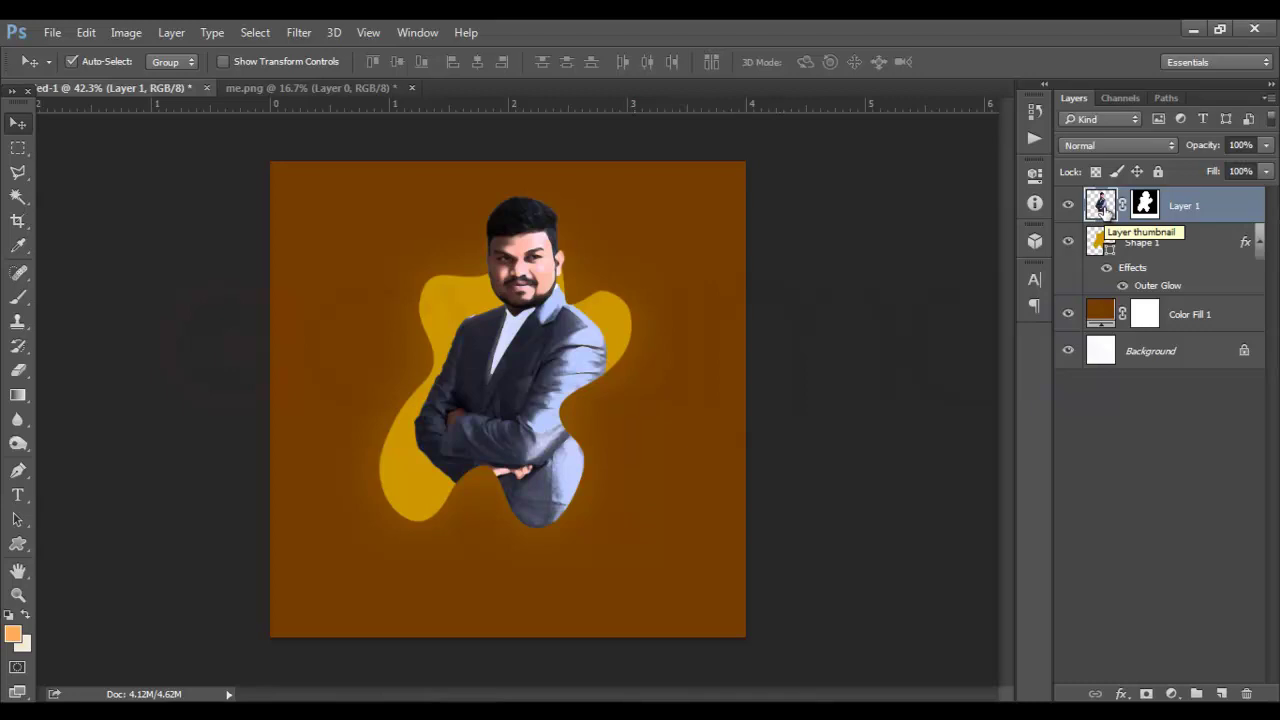
key(ctrl+u)
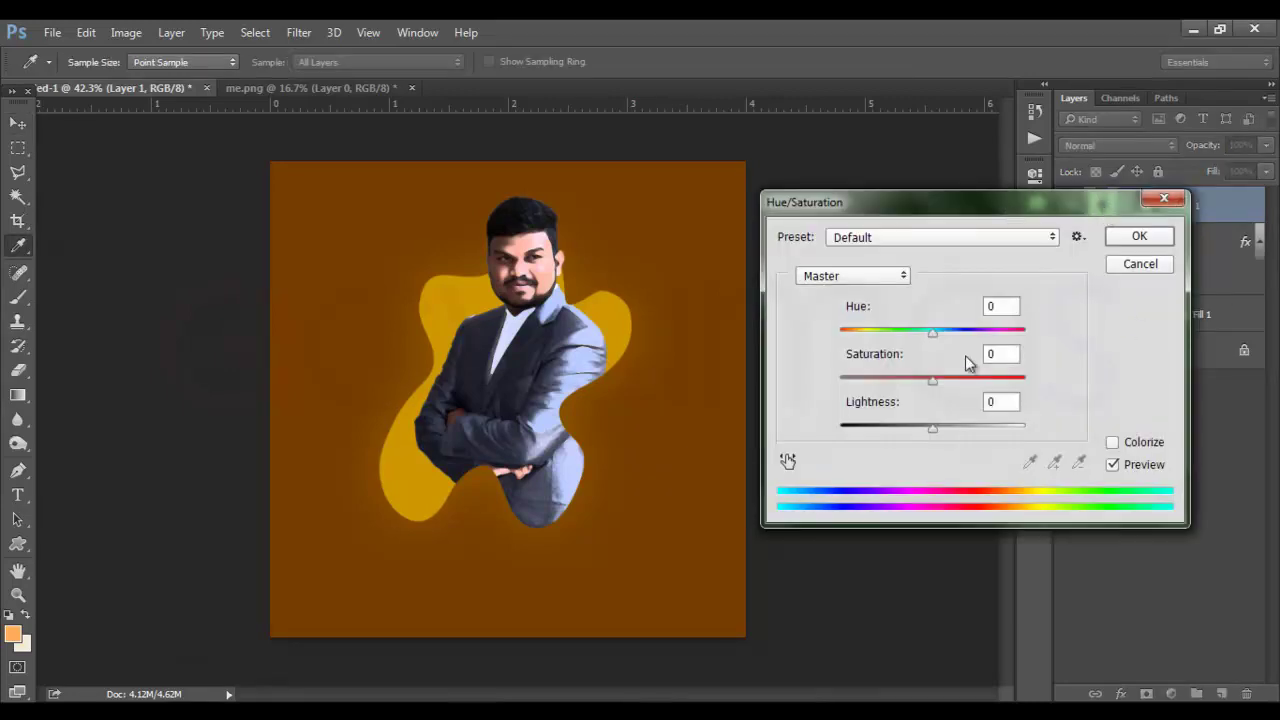
drag(931, 332, 955, 363)
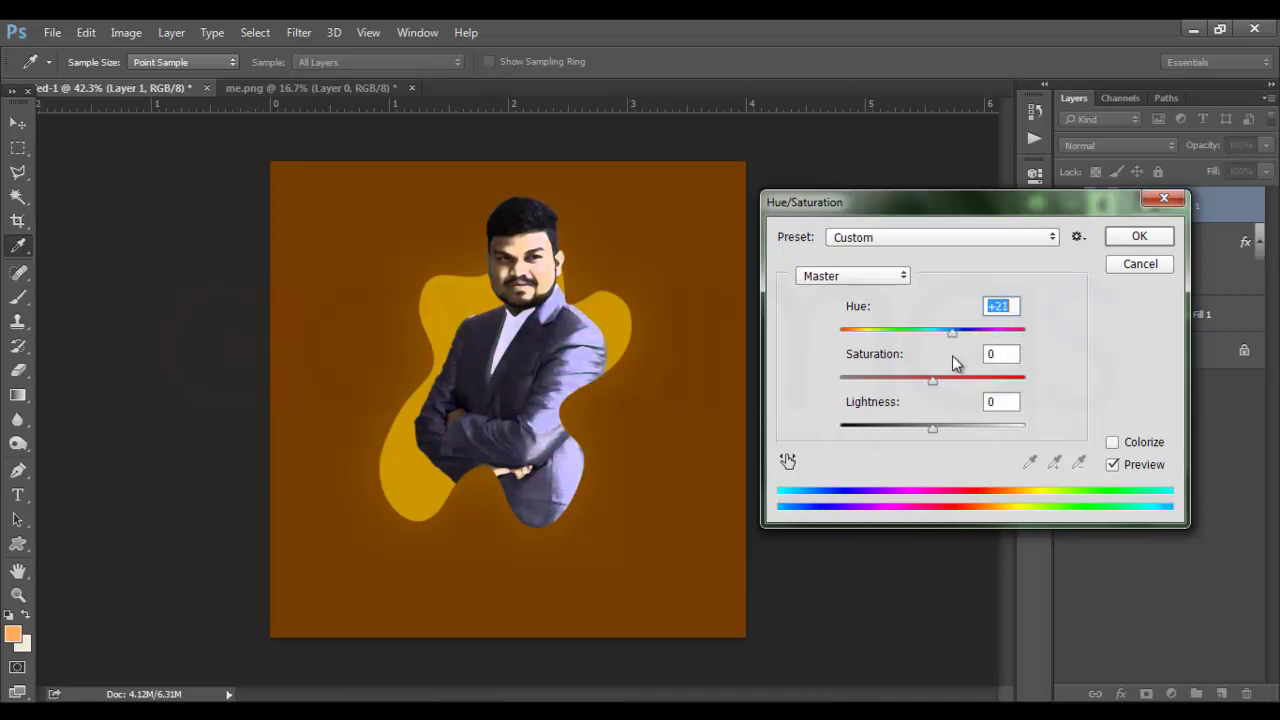
click(1115, 467)
click(1115, 467)
click(1115, 467)
click(1115, 467)
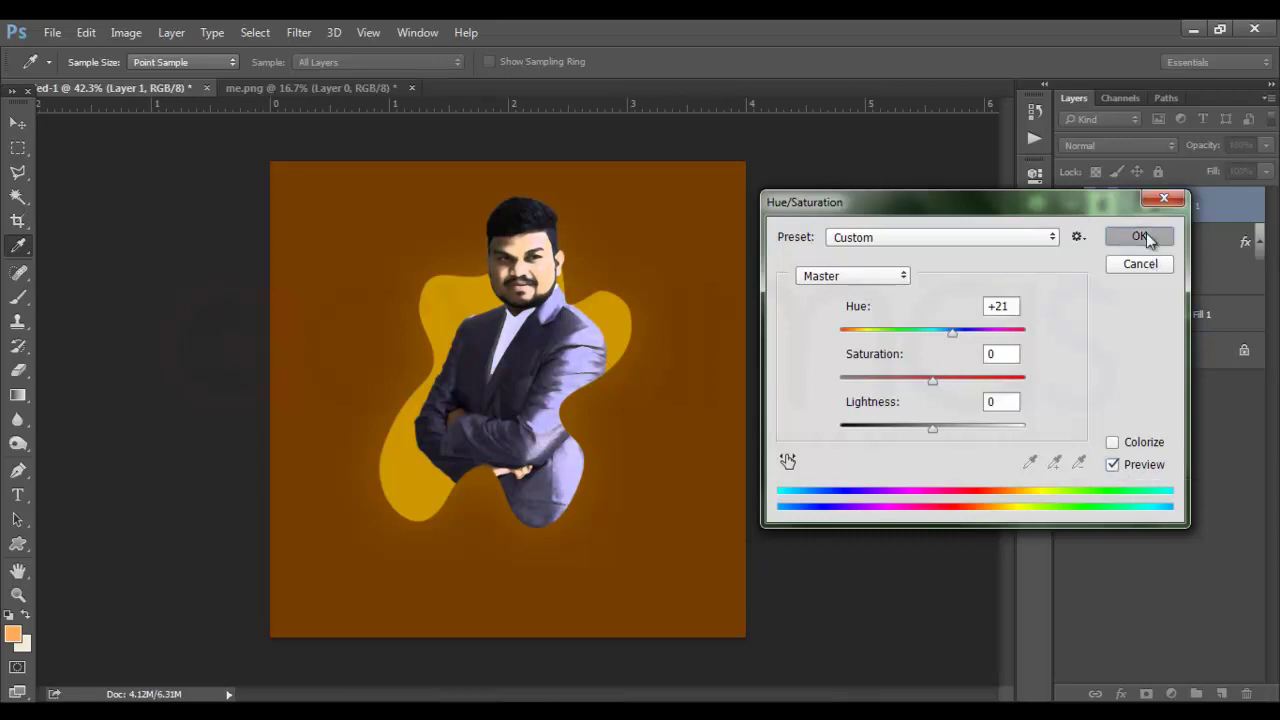
click(1140, 237)
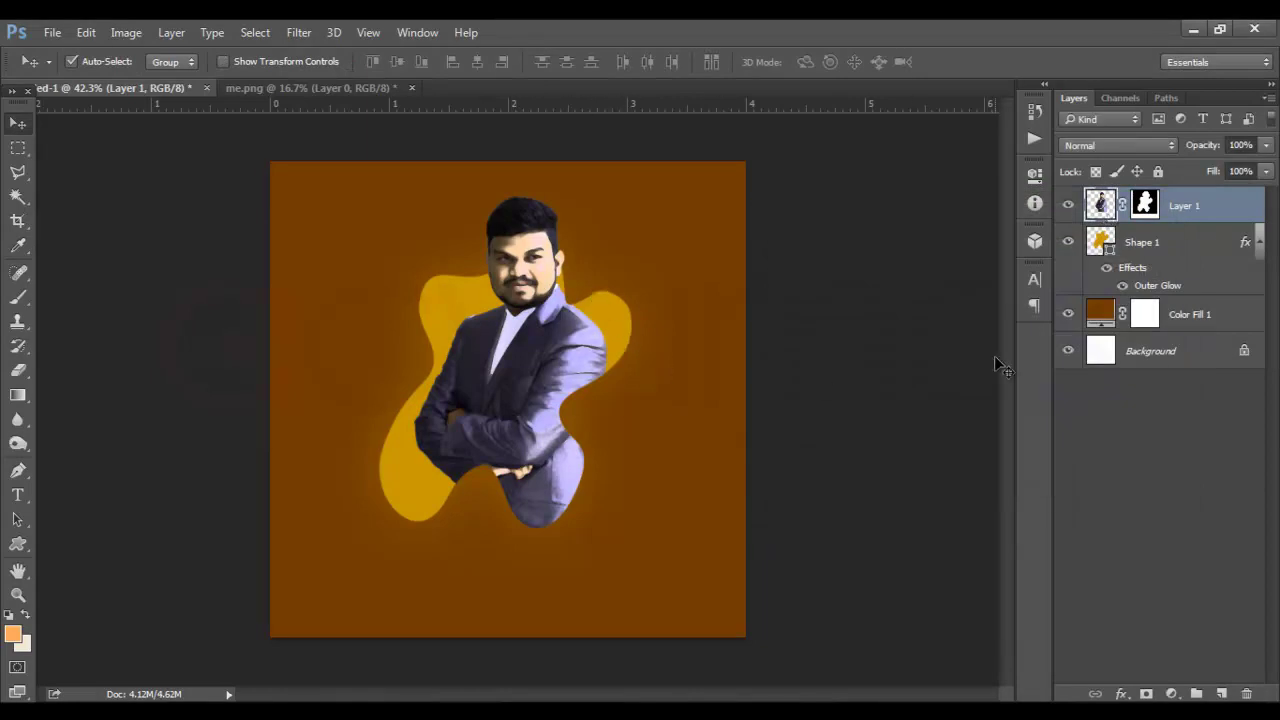
- Recolour the Color Fill 1 background to a yellower dark brown, about #744700
double_click(1103, 313)
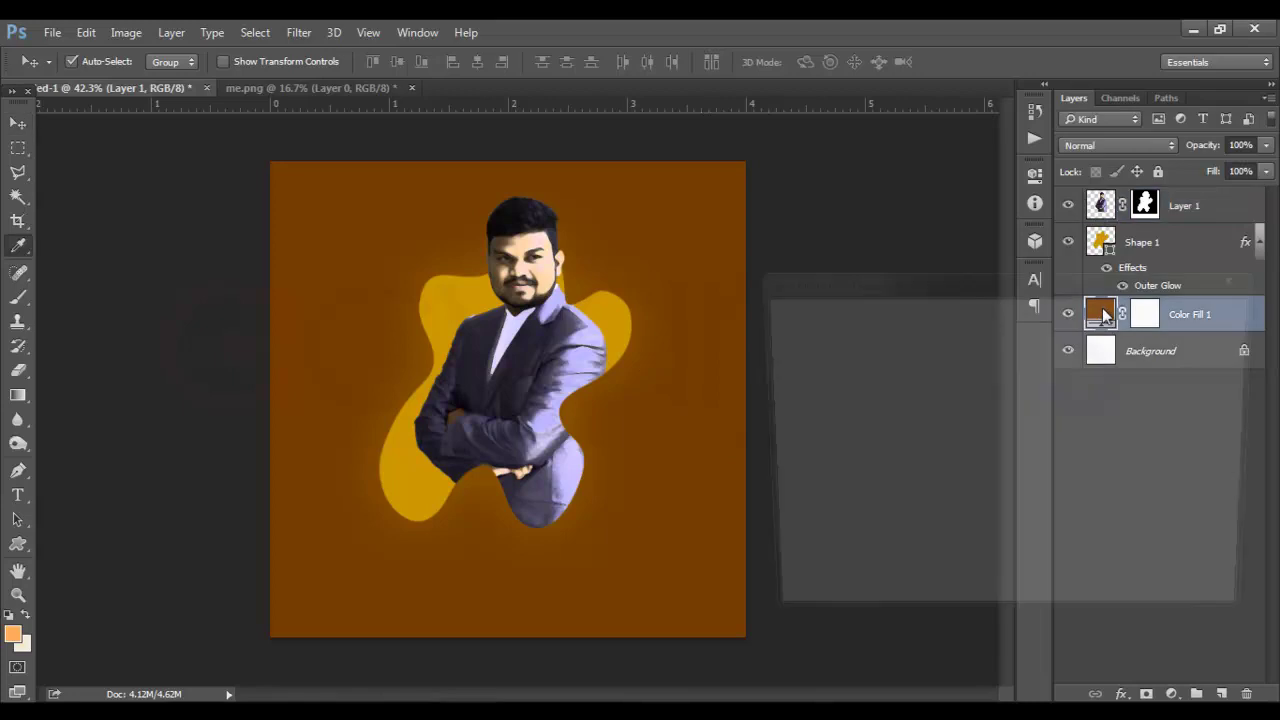
drag(962, 297, 1018, 293)
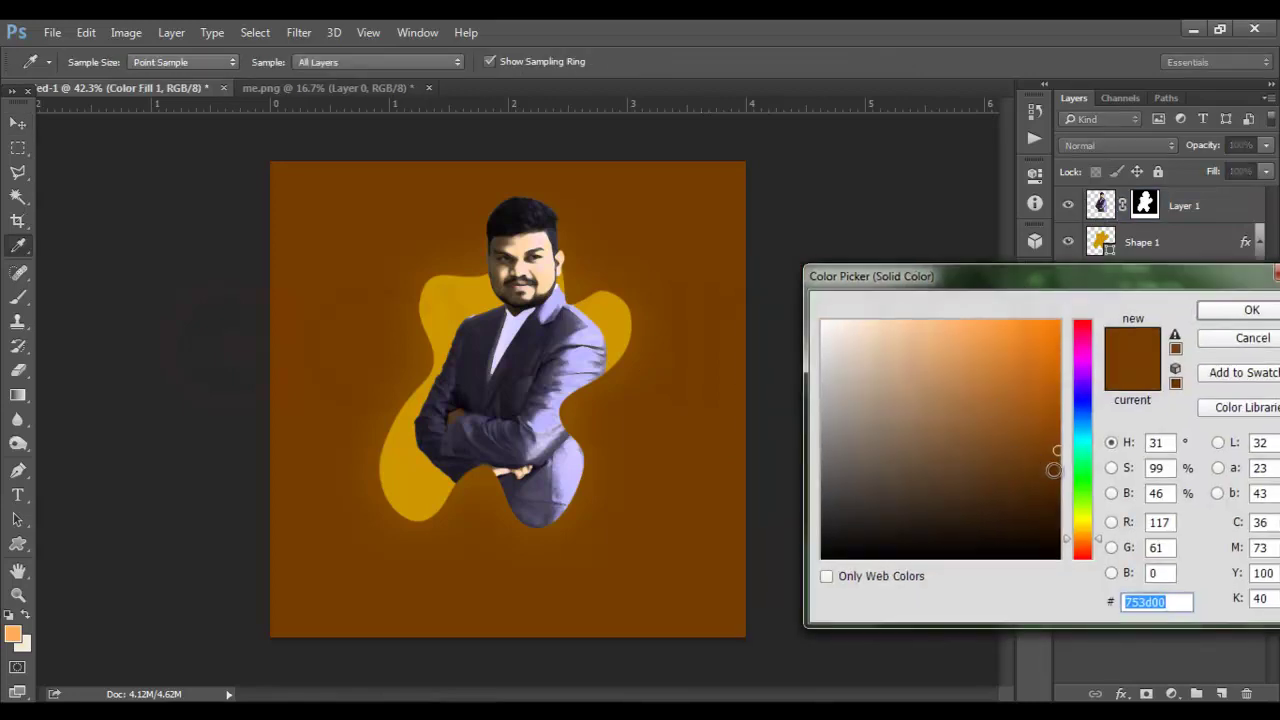
click(1057, 474)
mouse_move(1057, 471)
mouse_down()
mouse_move(1057, 406)
mouse_move(1055, 428)
mouse_up()
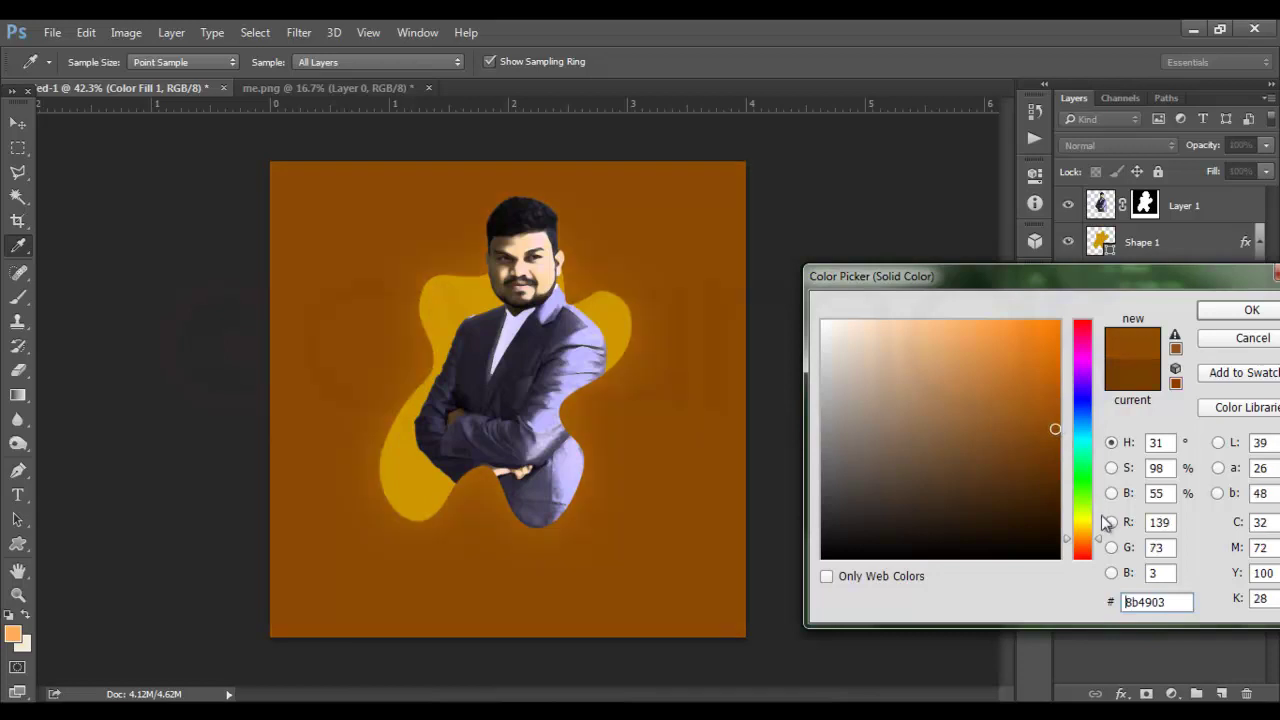
drag(1102, 544, 1100, 538)
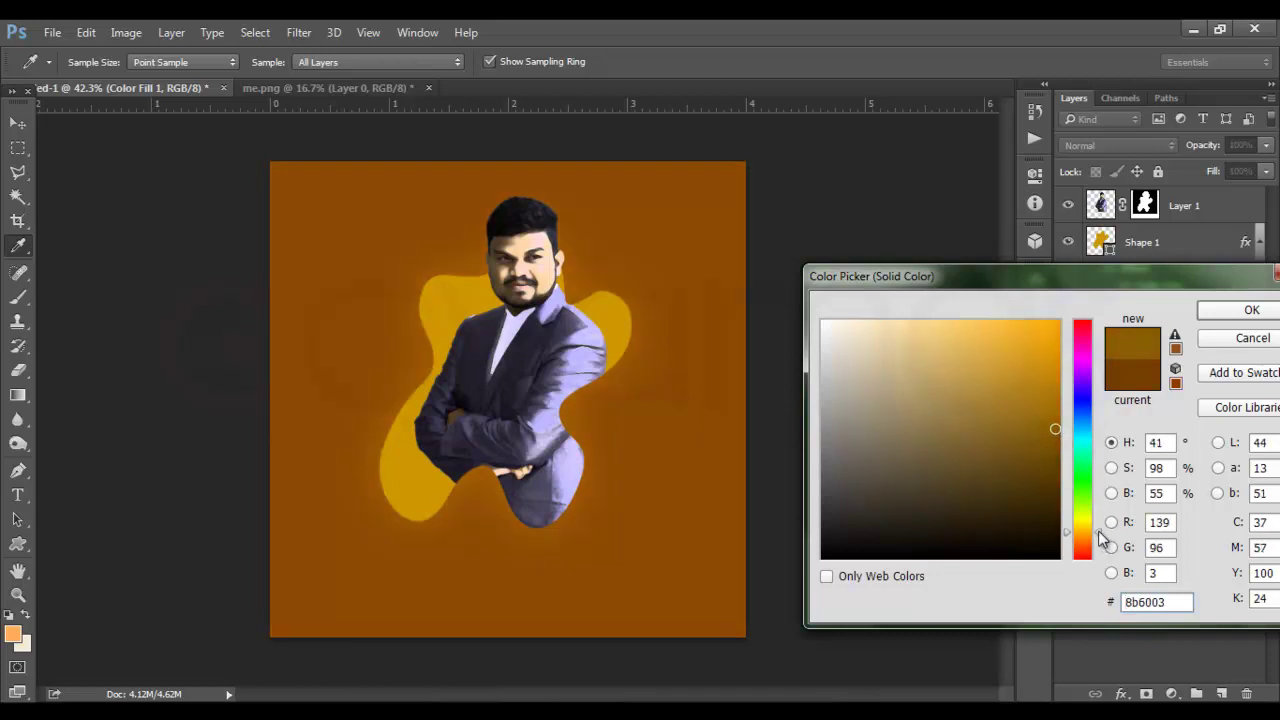
click(1228, 312)
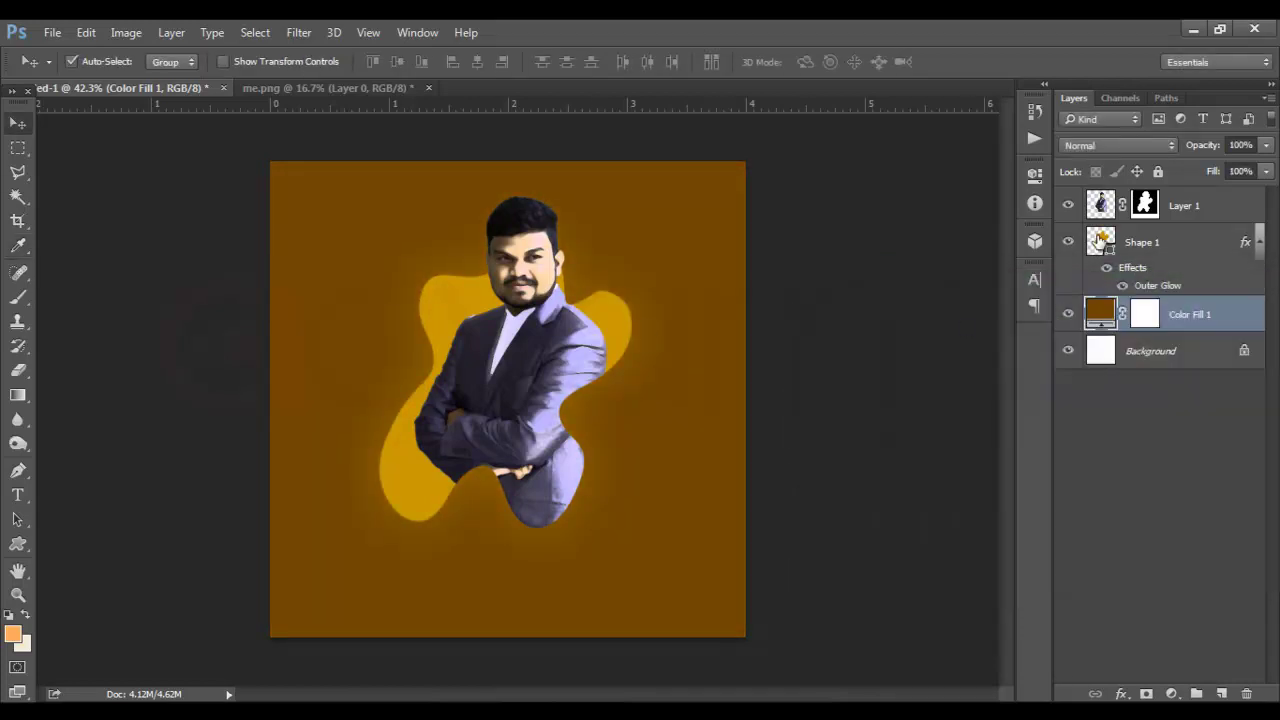
- Set the blob shape's fill colour to dark brown #371b00
double_click(1100, 240)
drag(579, 139, 966, 278)
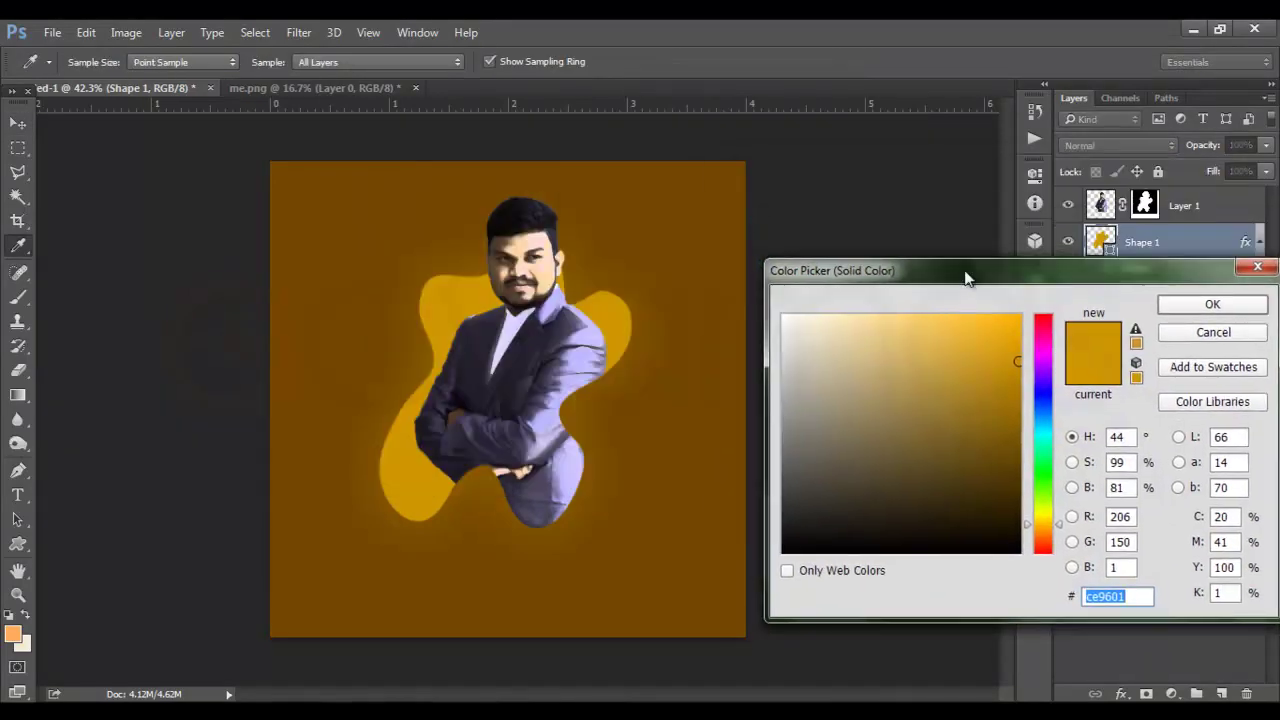
drag(1018, 388, 1061, 540)
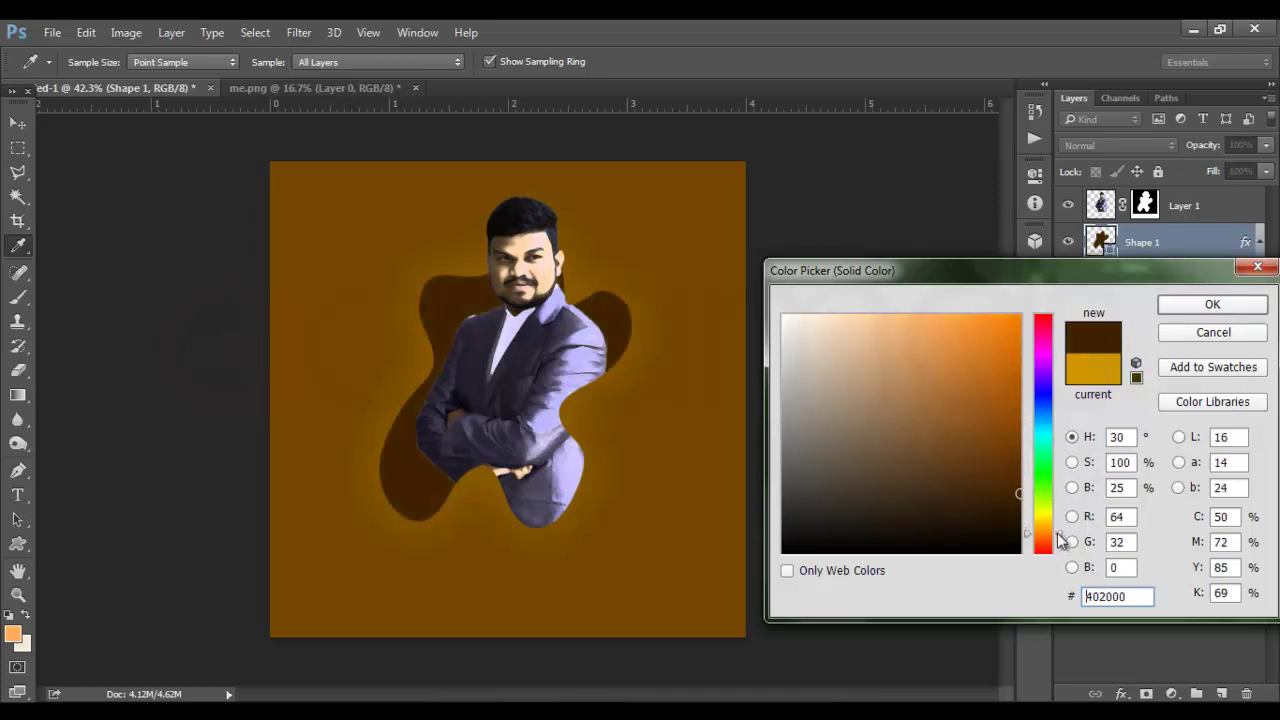
click(1020, 501)
click(1171, 301)
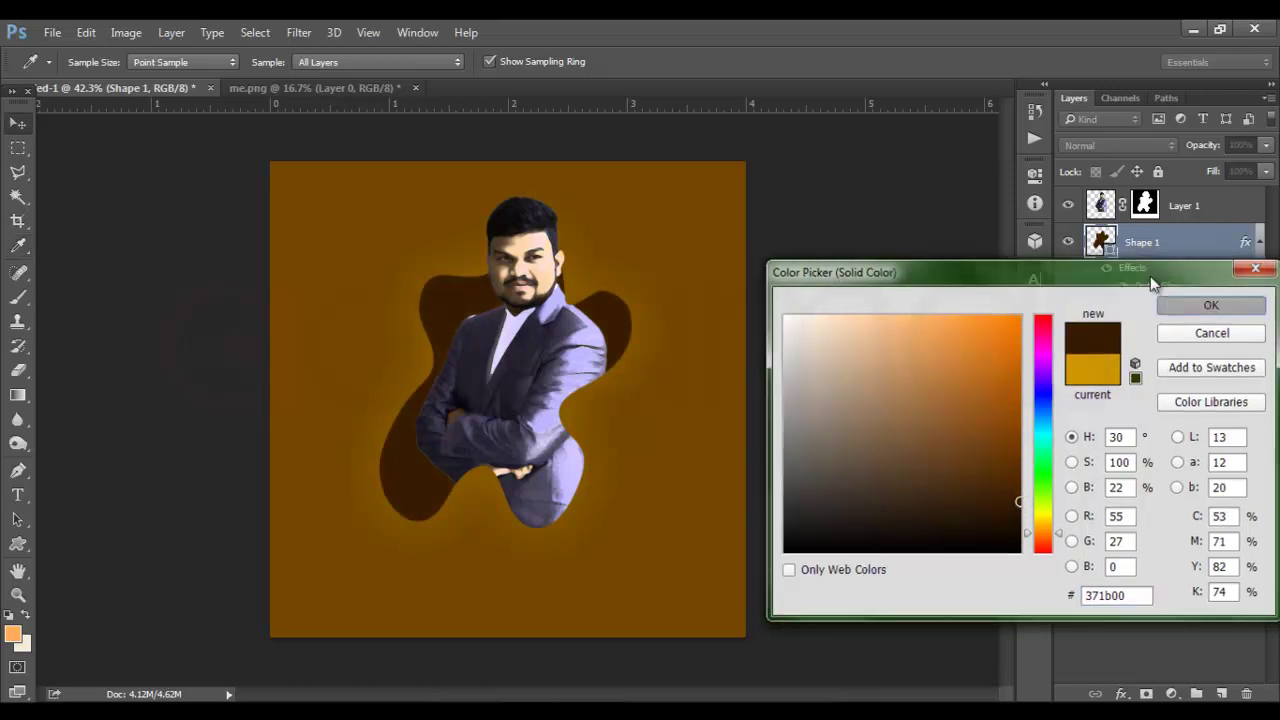
- Strengthen the blob's Outer Glow by setting its opacity to 15% and its size to 250 px
double_click(1157, 286)
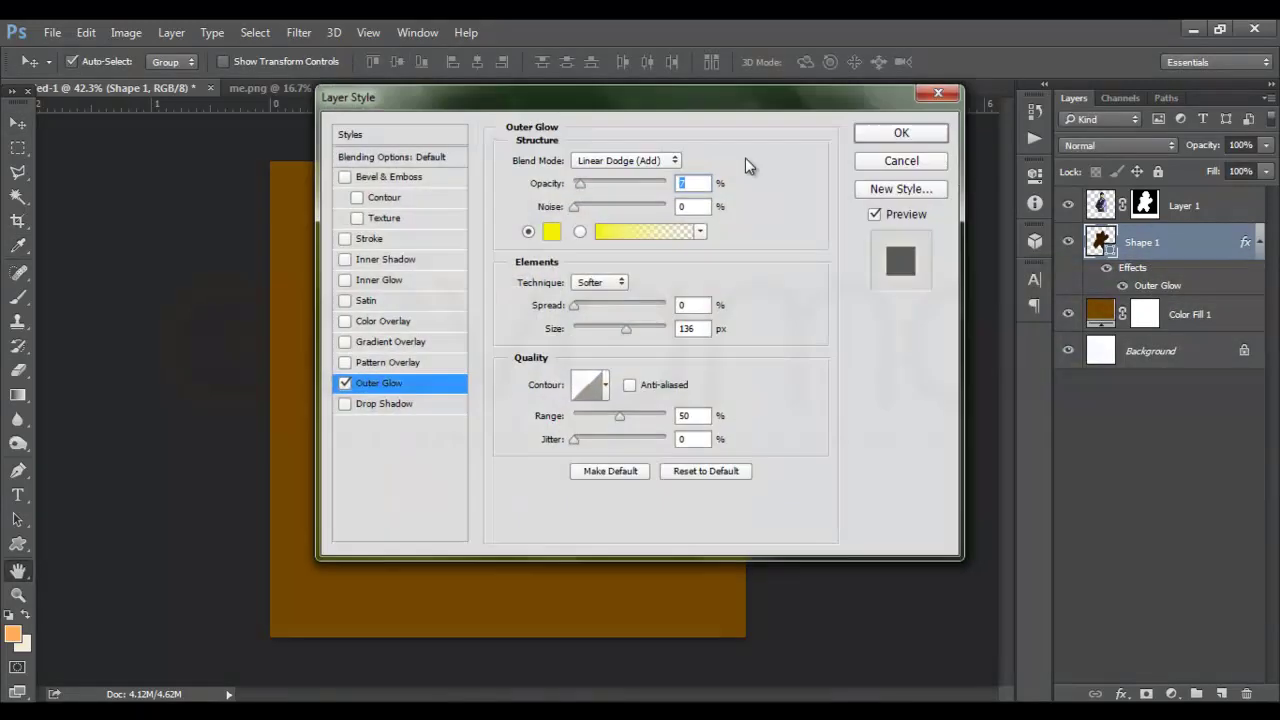
drag(674, 99, 1089, 307)
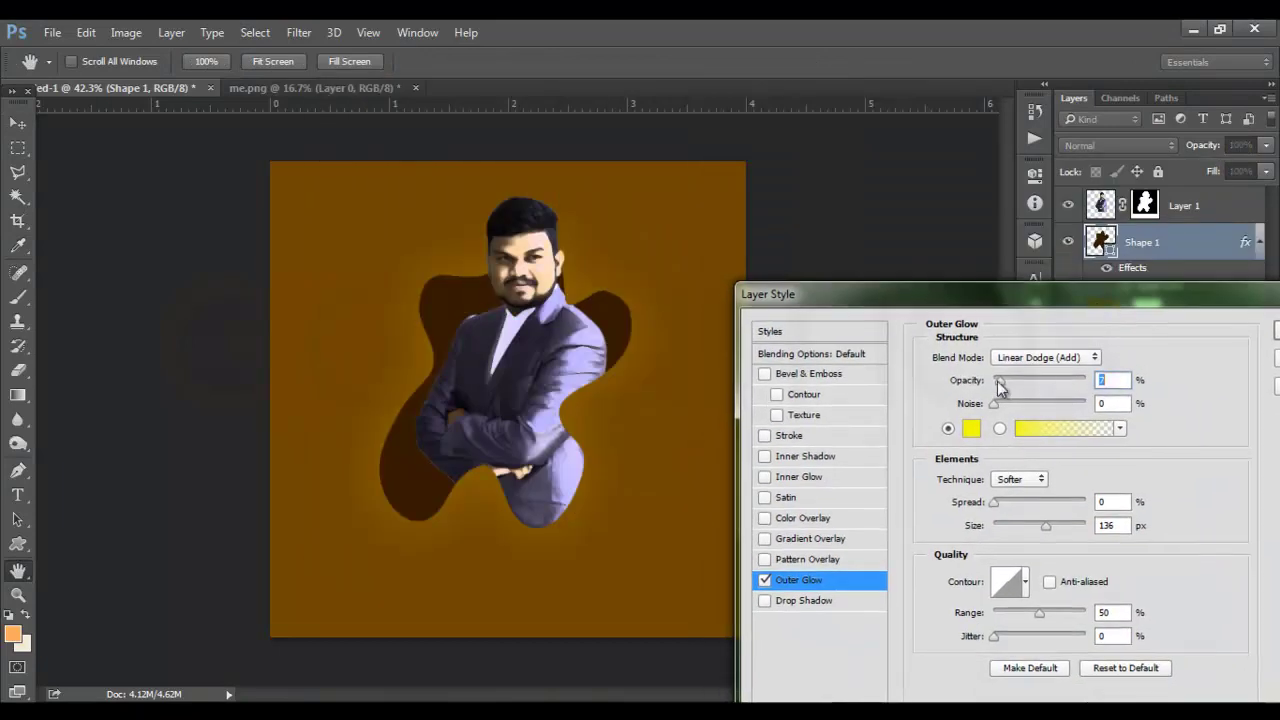
drag(1000, 383, 1018, 389)
drag(1047, 531, 1228, 537)
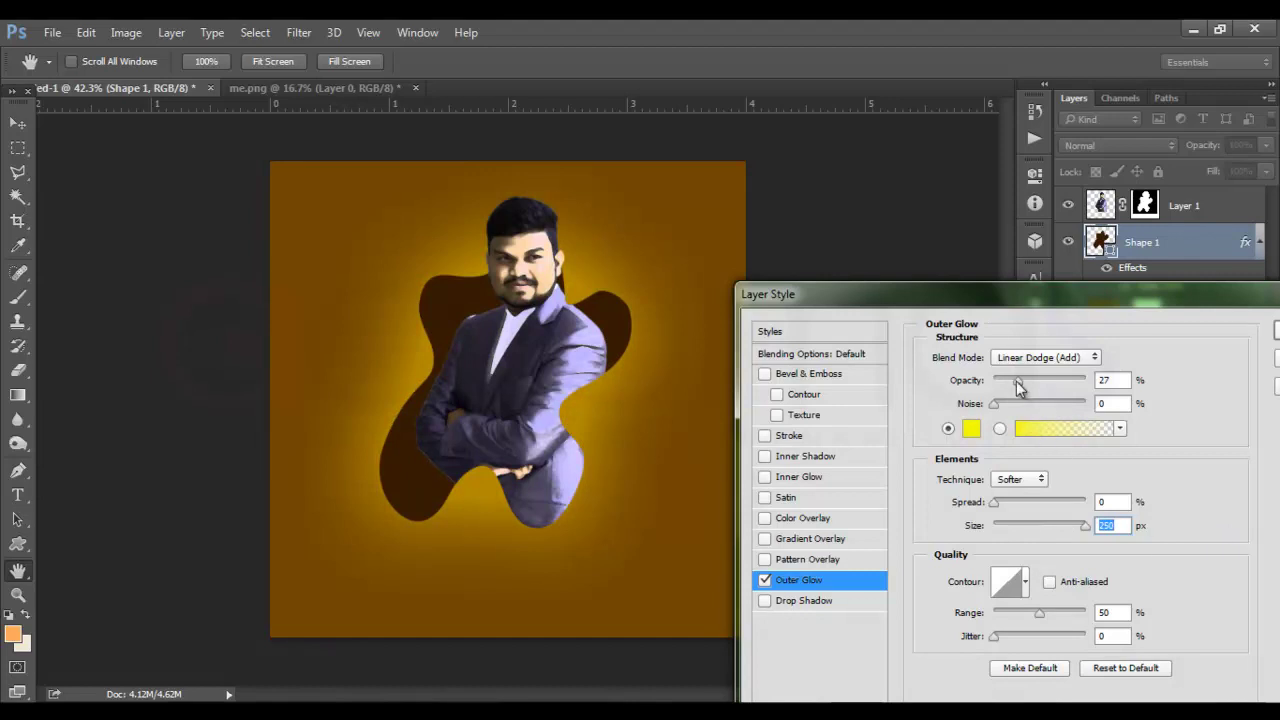
drag(1018, 386, 1008, 388)
drag(1047, 283, 946, 236)
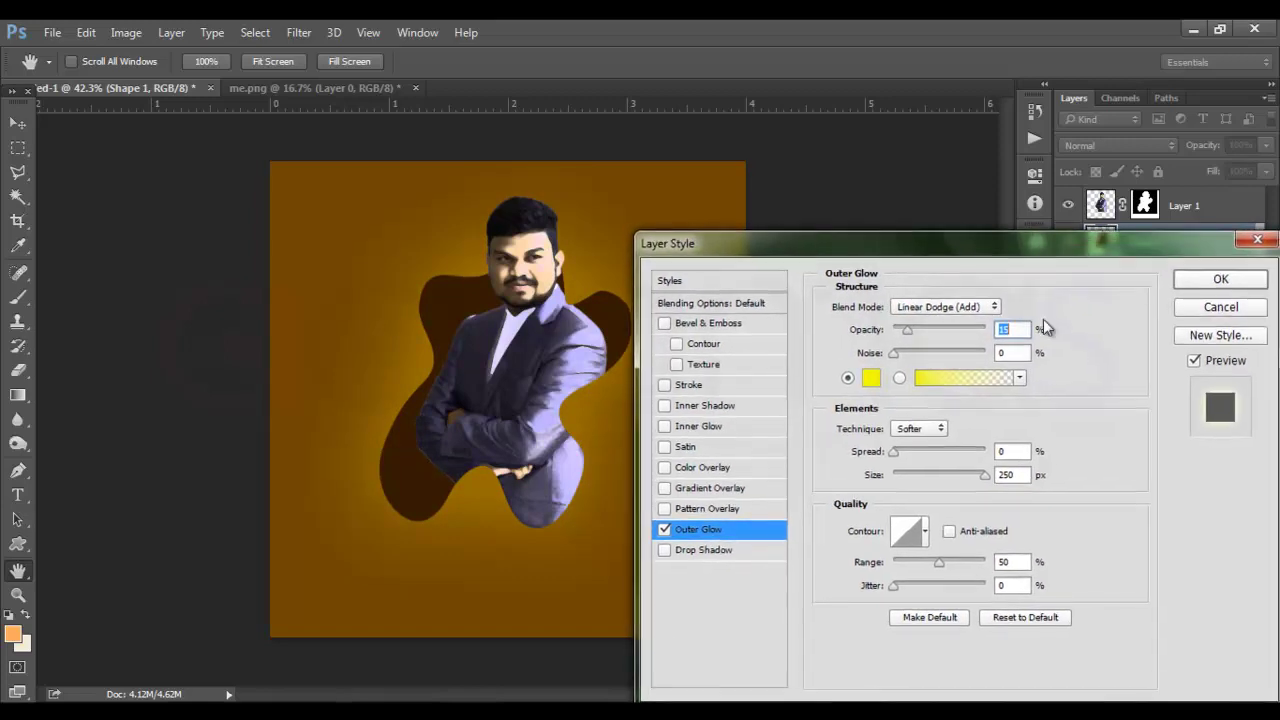
click(1220, 277)
- On a new layer above the portrait, paint over the whole figure with a 300 px brush in a bright orange-brown
click(1102, 206)
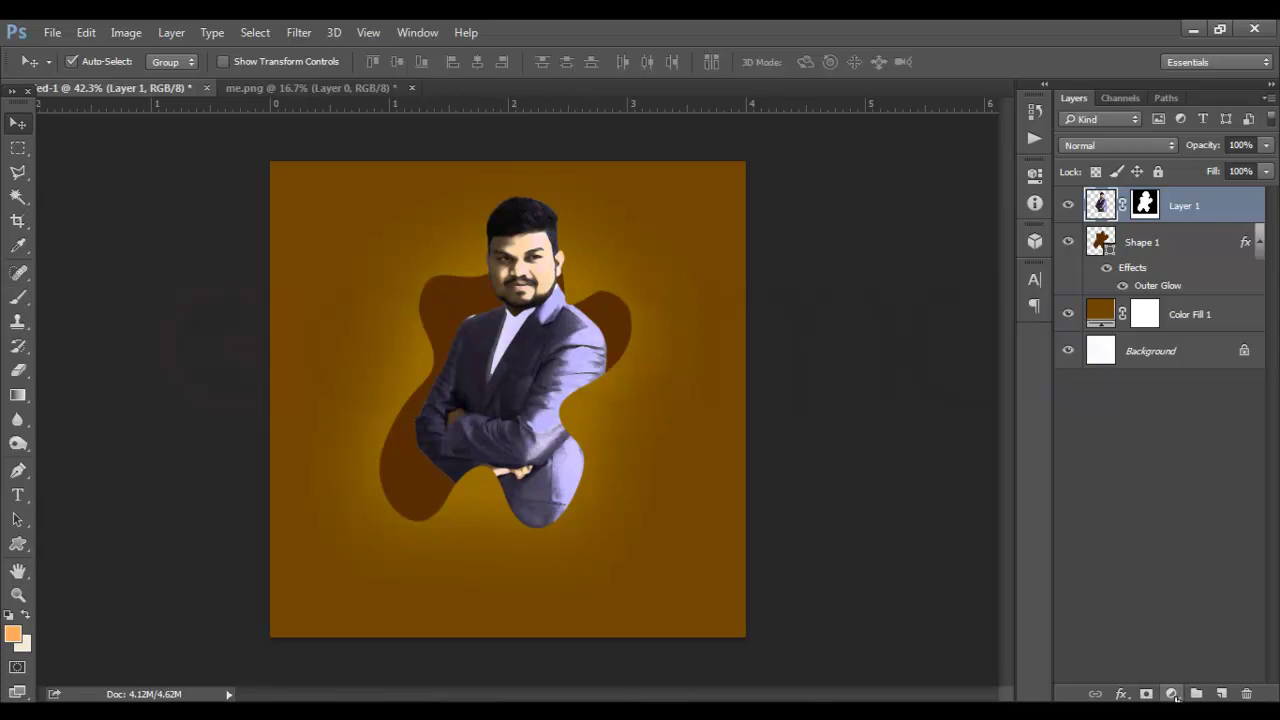
click(1222, 694)
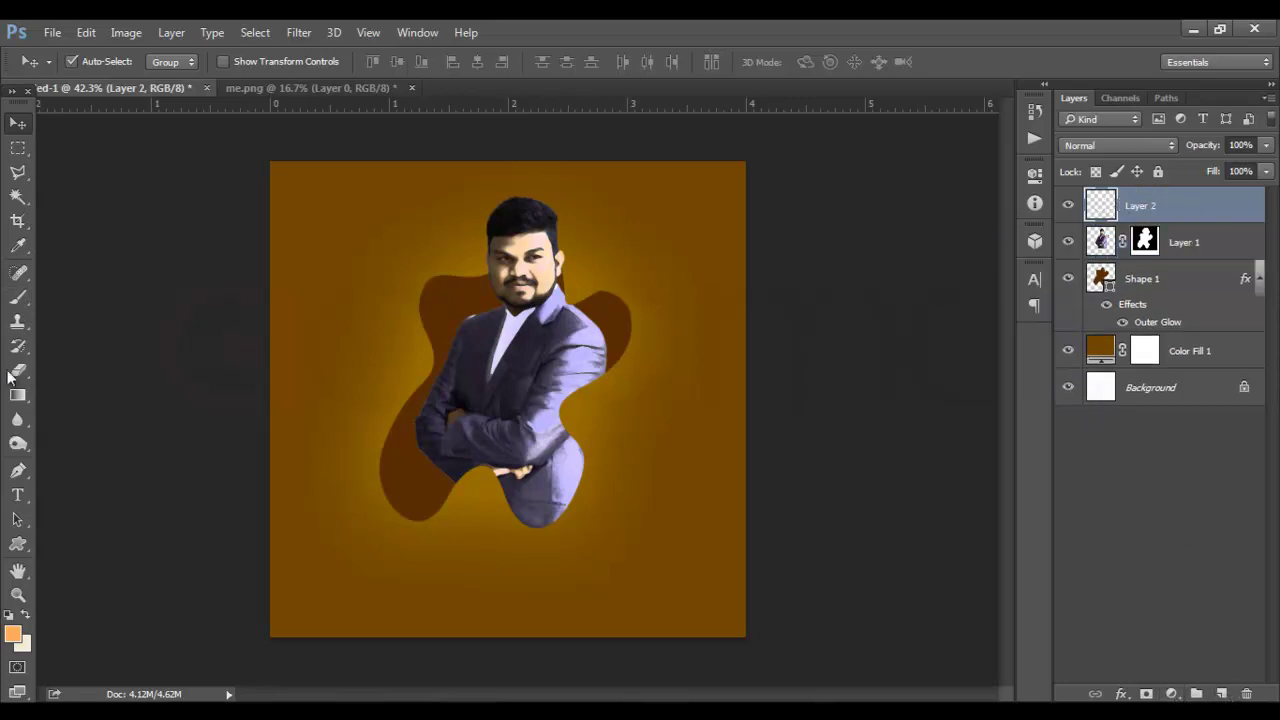
click(18, 297)
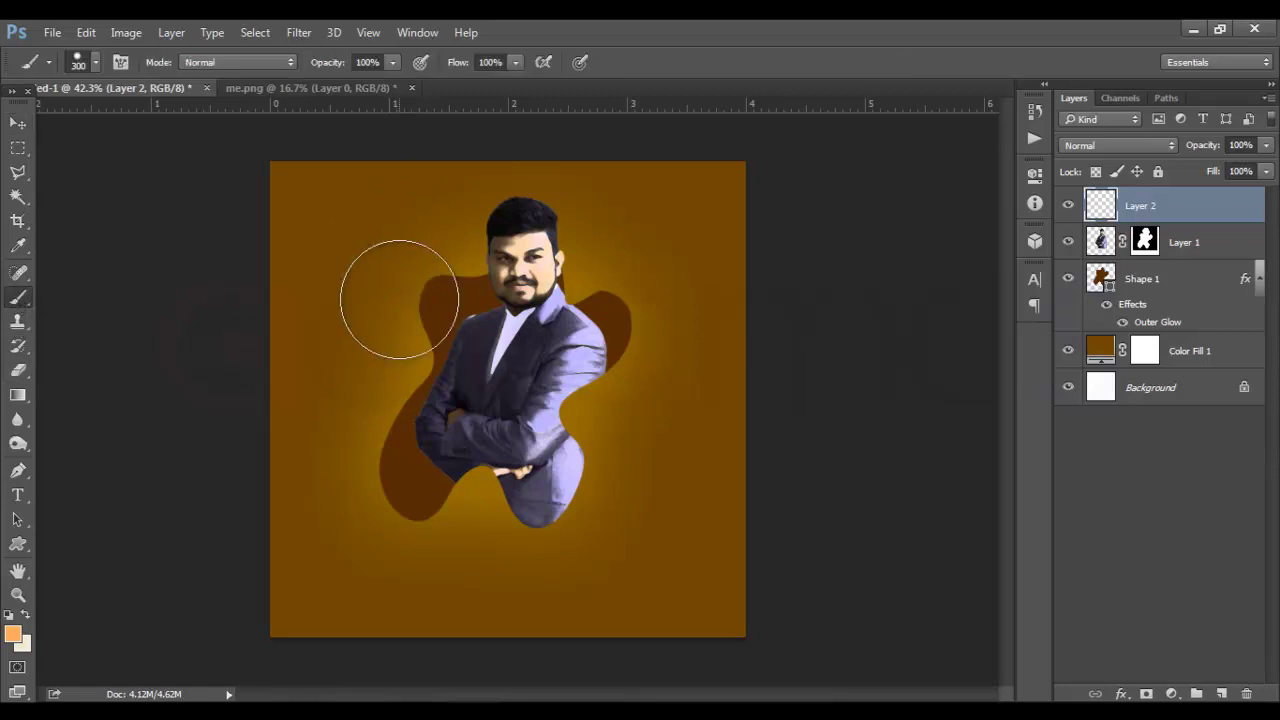
click(12, 628)
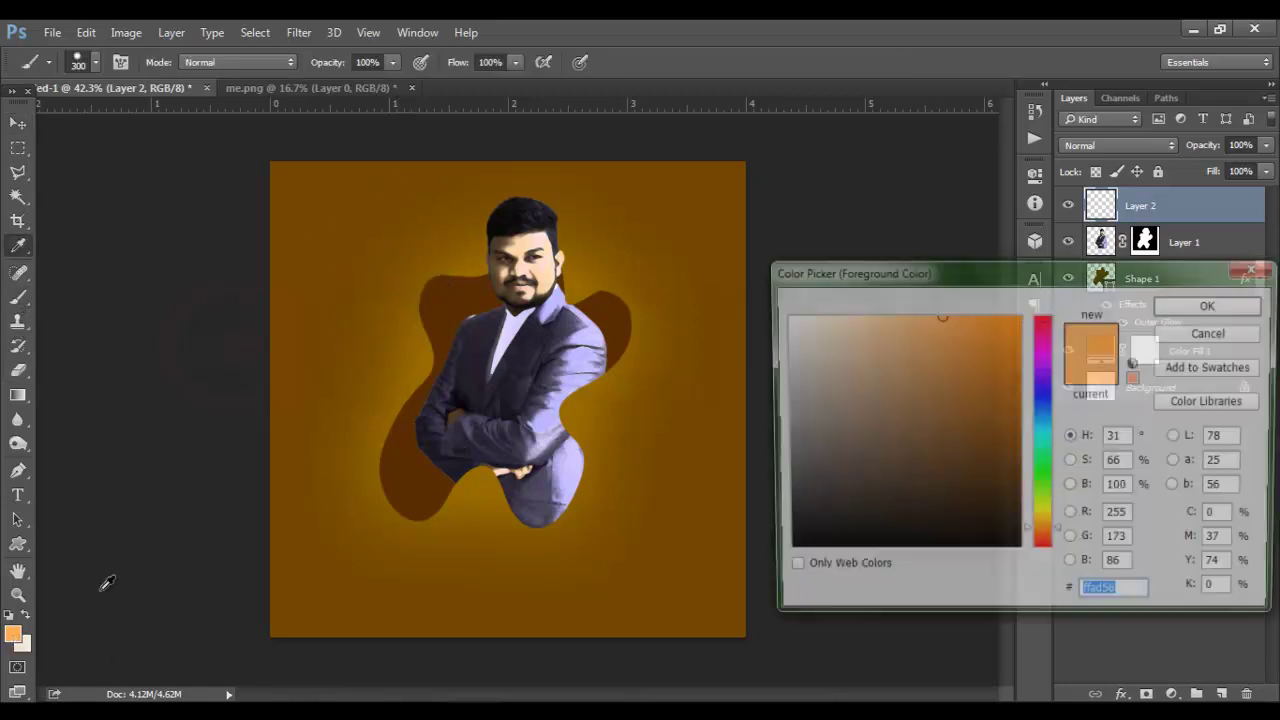
click(717, 189)
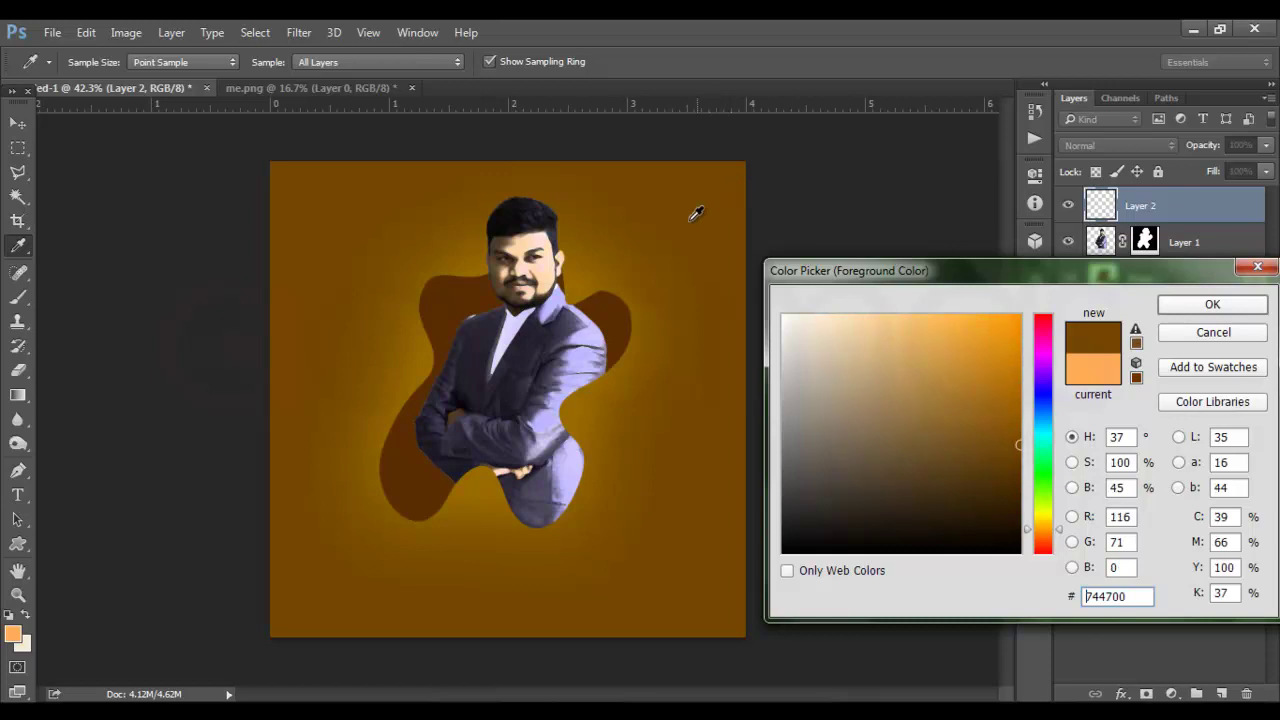
drag(1017, 403, 1016, 367)
click(1185, 313)
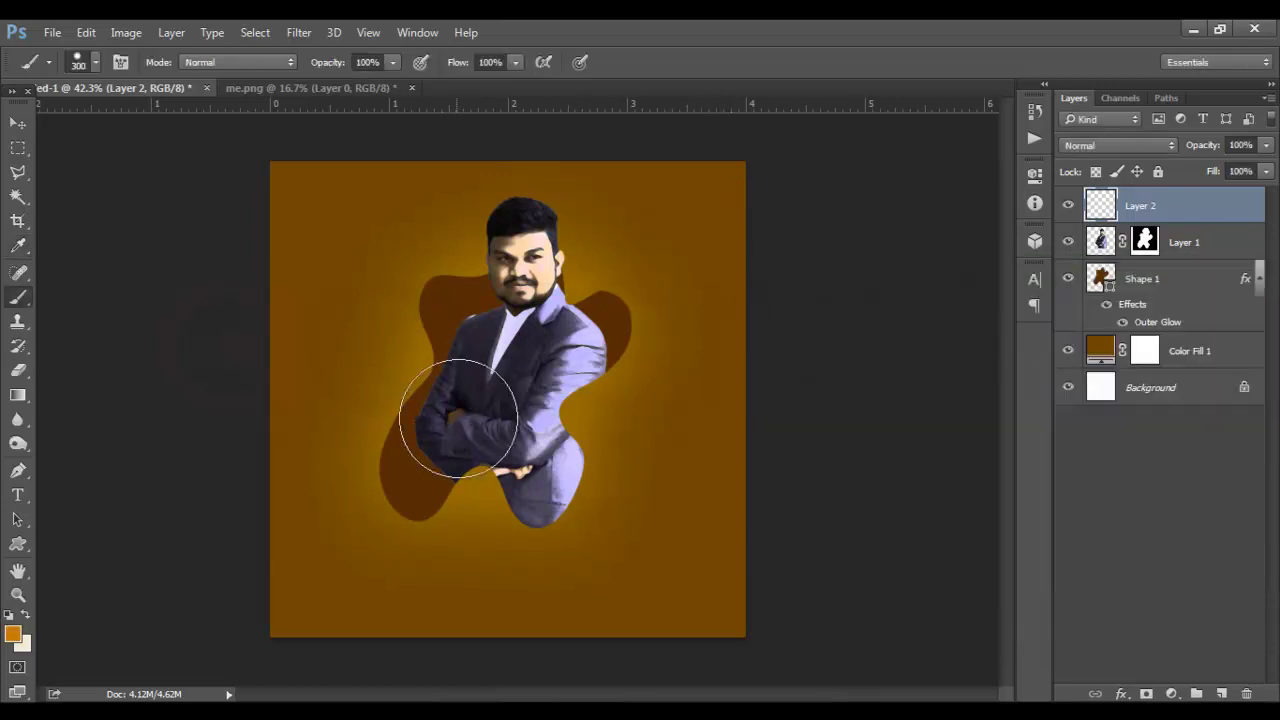
mouse_move(497, 312)
mouse_down()
mouse_move(454, 457)
mouse_move(412, 431)
mouse_move(448, 350)
mouse_move(472, 433)
mouse_move(551, 441)
mouse_move(526, 511)
mouse_move(548, 497)
mouse_move(504, 470)
mouse_move(464, 476)
mouse_move(441, 442)
mouse_move(463, 287)
mouse_up()
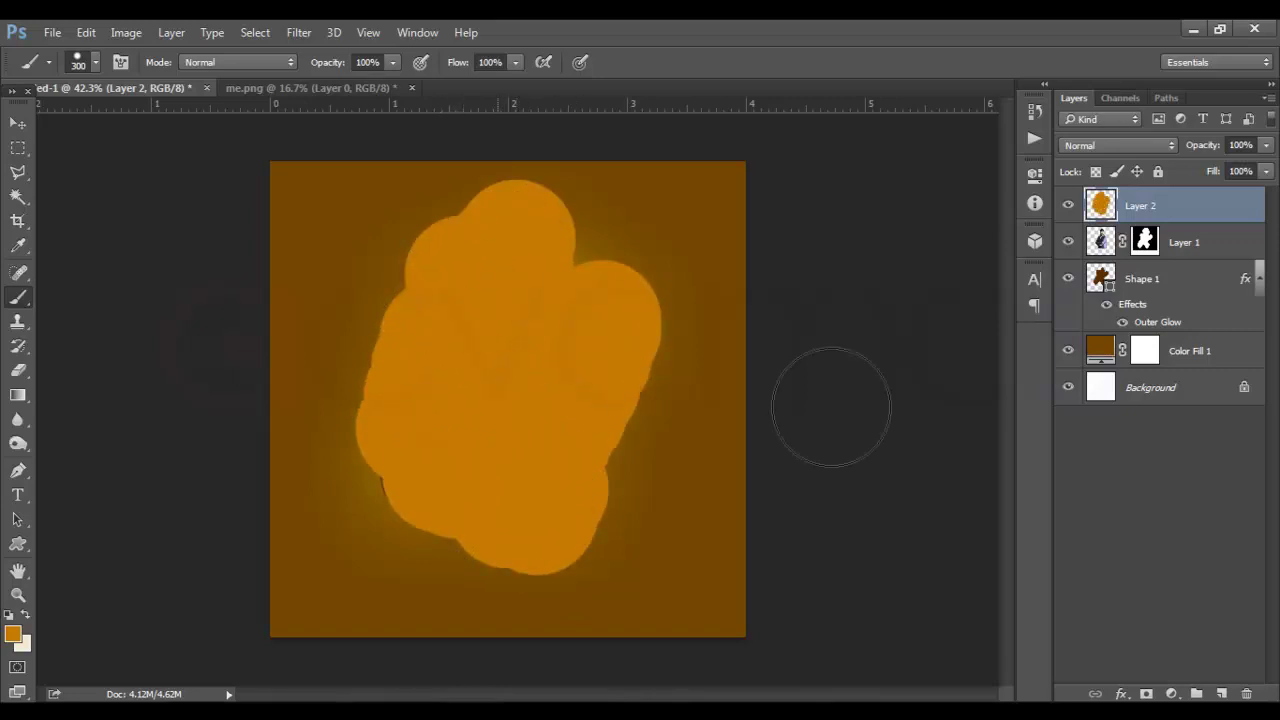
- Try Multiply on the orange paint layer, then settle on the Darken blend mode
click(1152, 143)
key(Down)
key(Down)
key(Return)
key(Down)
key(Down)
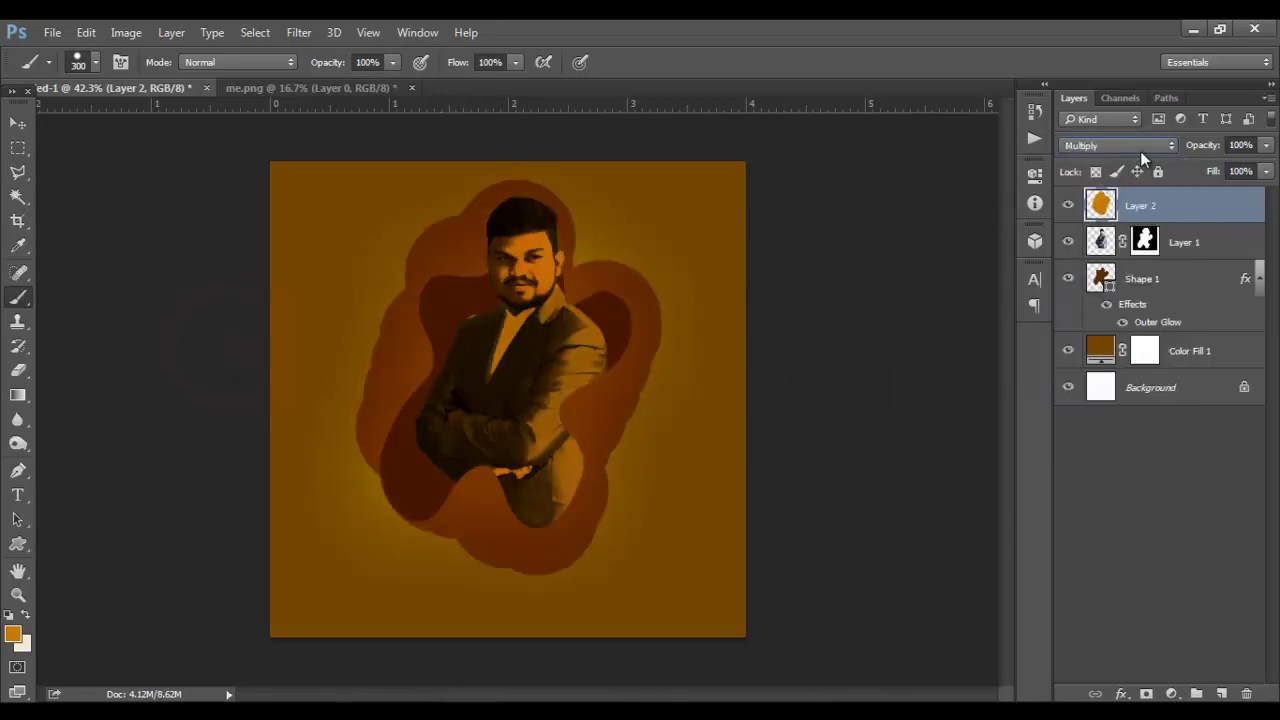
key(Up)
key(Up)
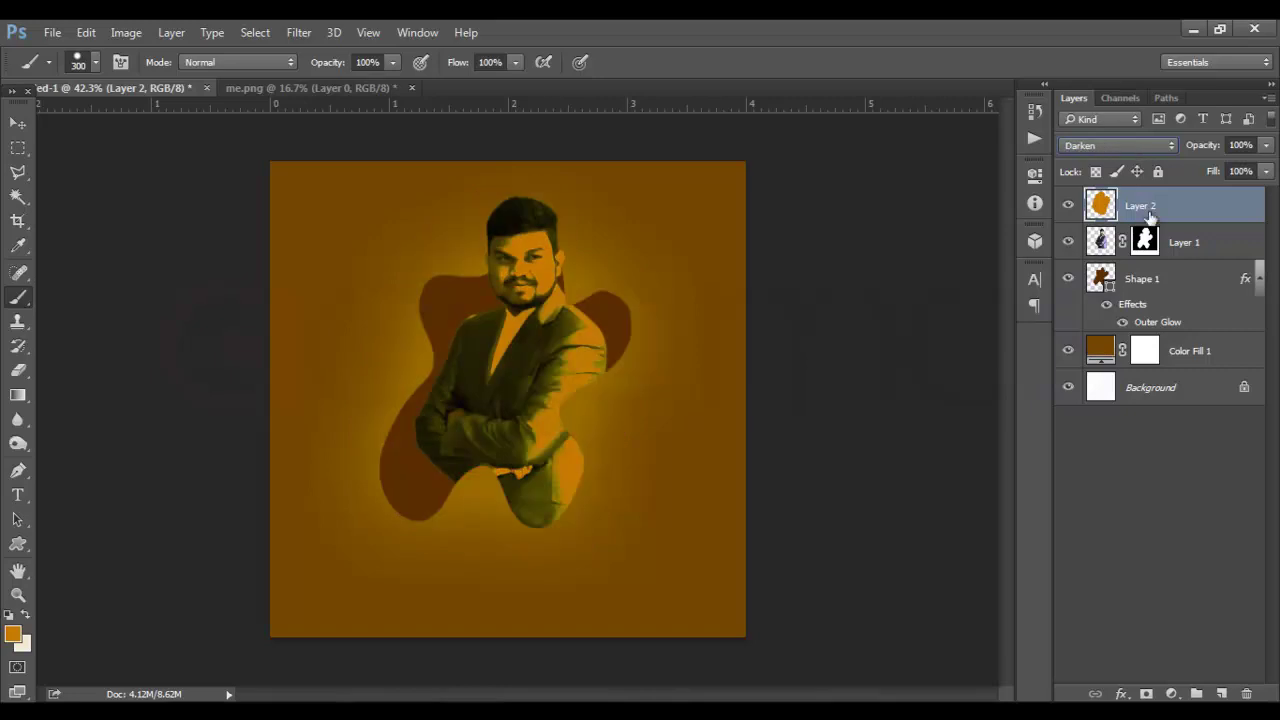
- Lower the orange paint layer's opacity to 33% and compare the portrait with the layer hidden and shown
click(1266, 145)
drag(1268, 170, 1211, 170)
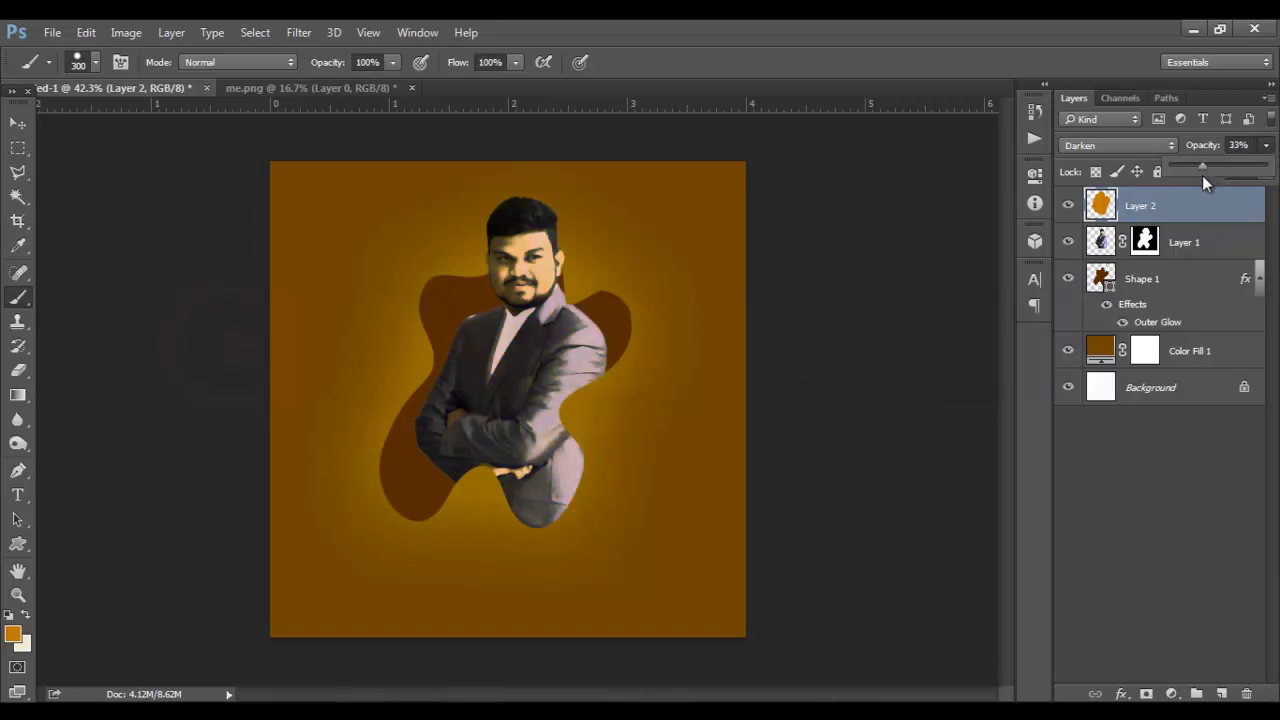
click(1068, 205)
click(1068, 205)
click(1068, 205)
click(1068, 205)
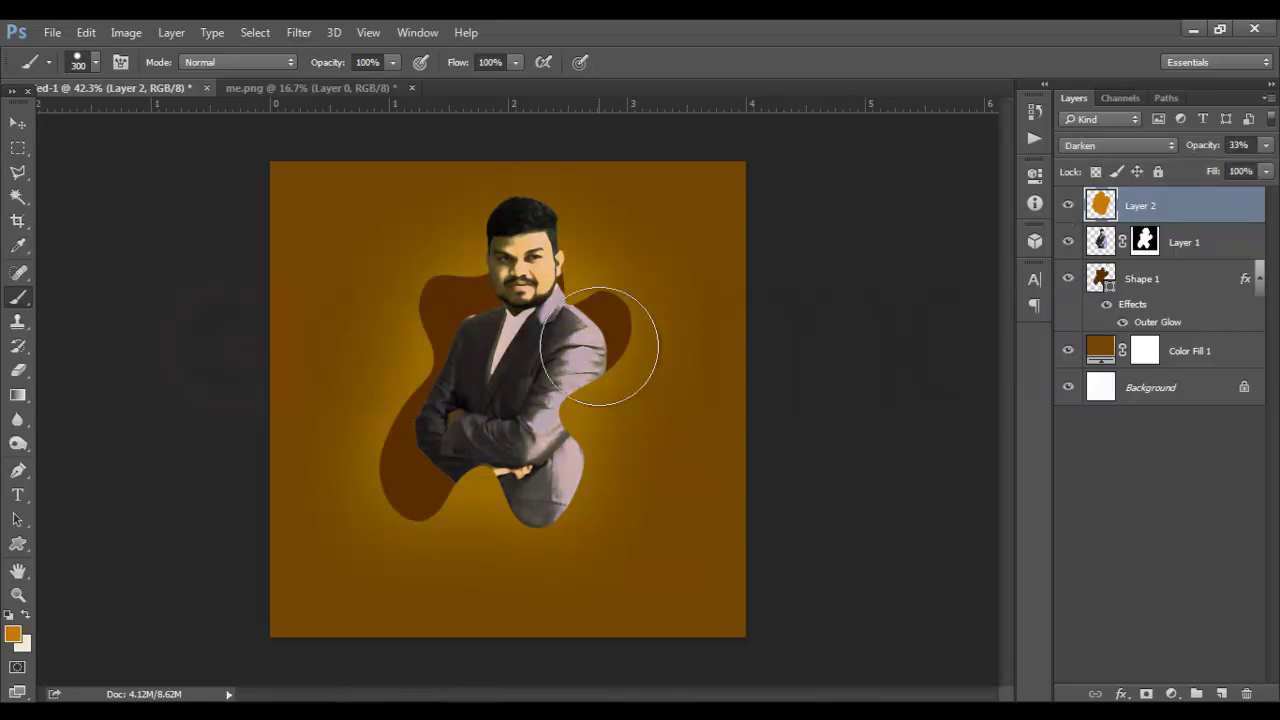
click(18, 122)
click(515, 315)
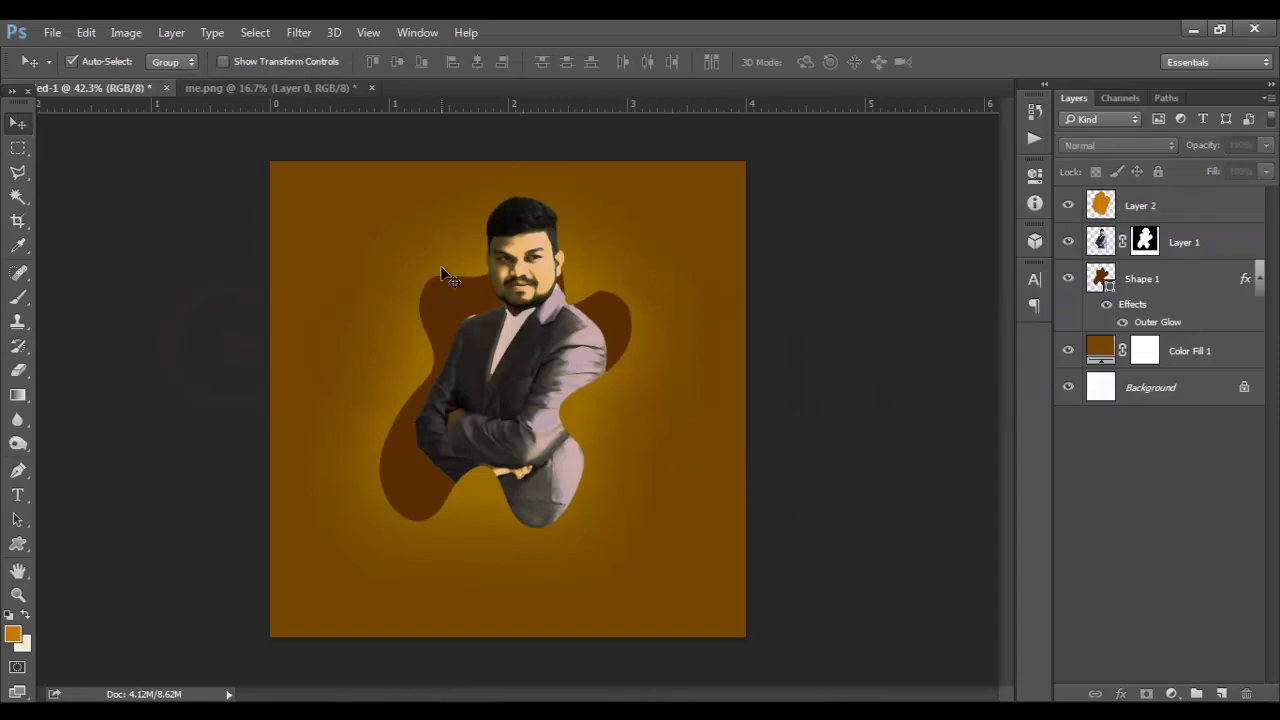
- Add the man's full name below the portrait as 30 pt Vladimir Script Regular text
key(t)
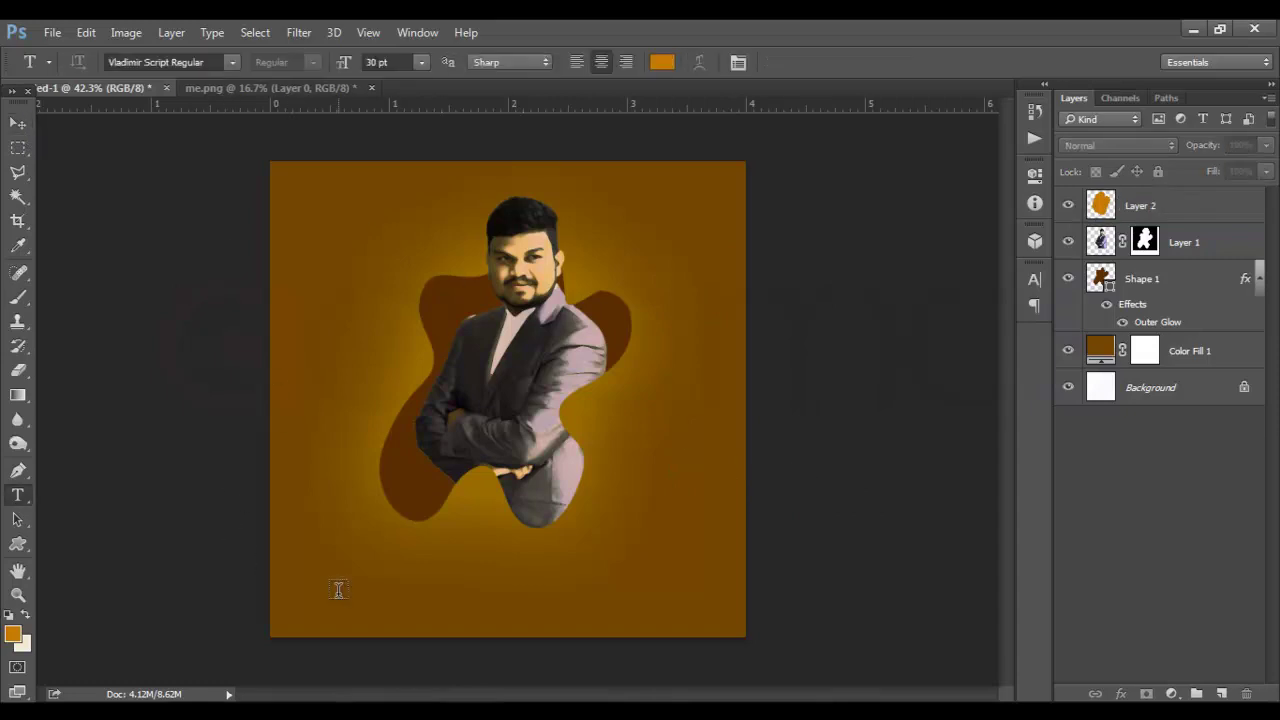
click(428, 580)
text(Pasi)
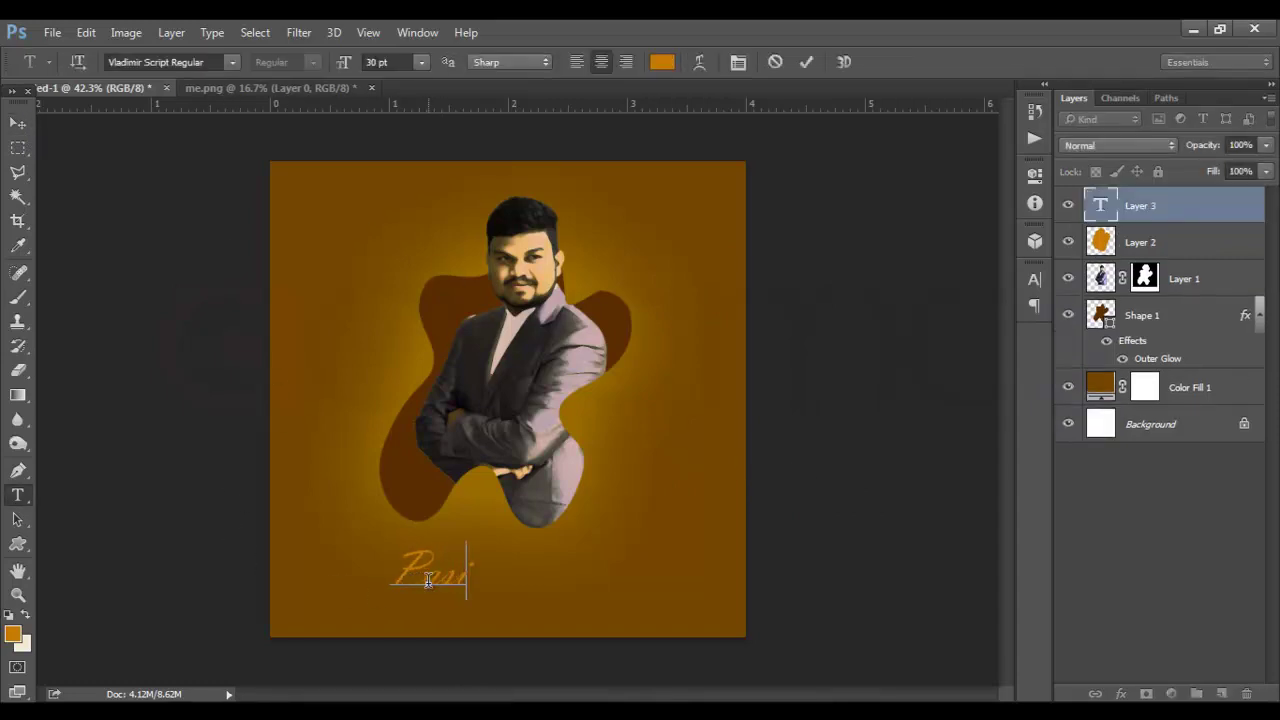
text(ndu Ti)
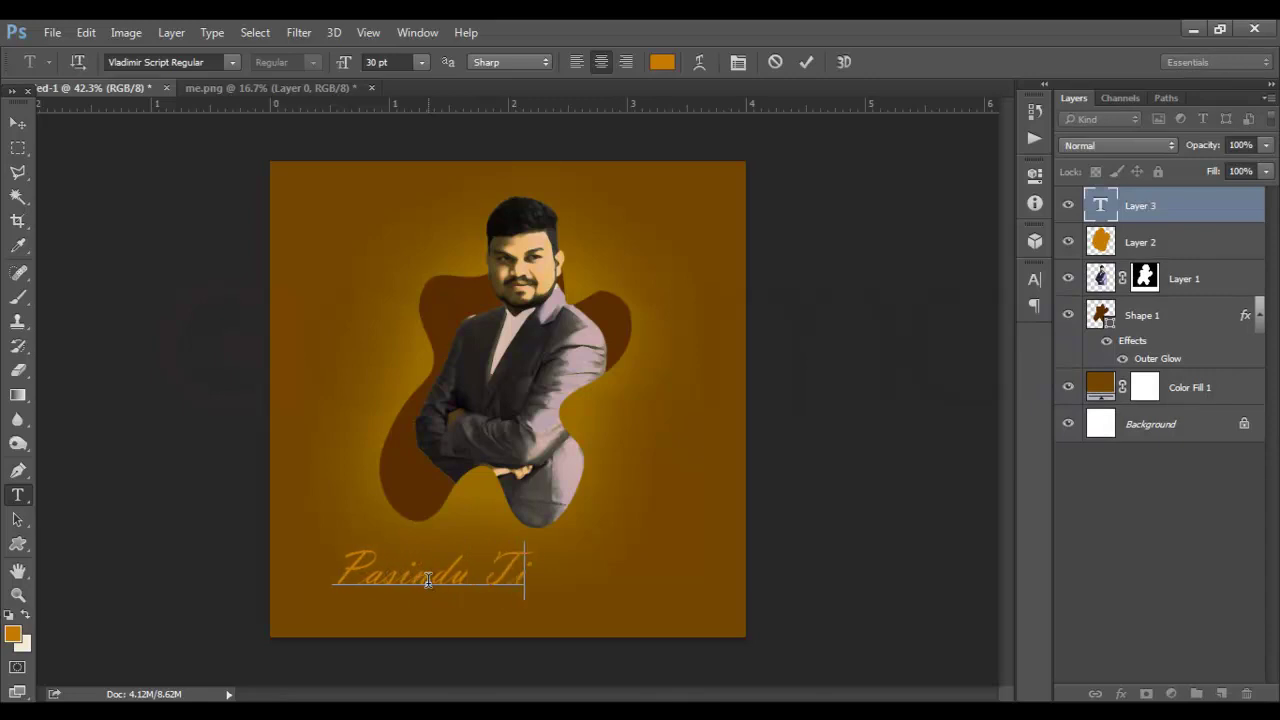
text(rantha)
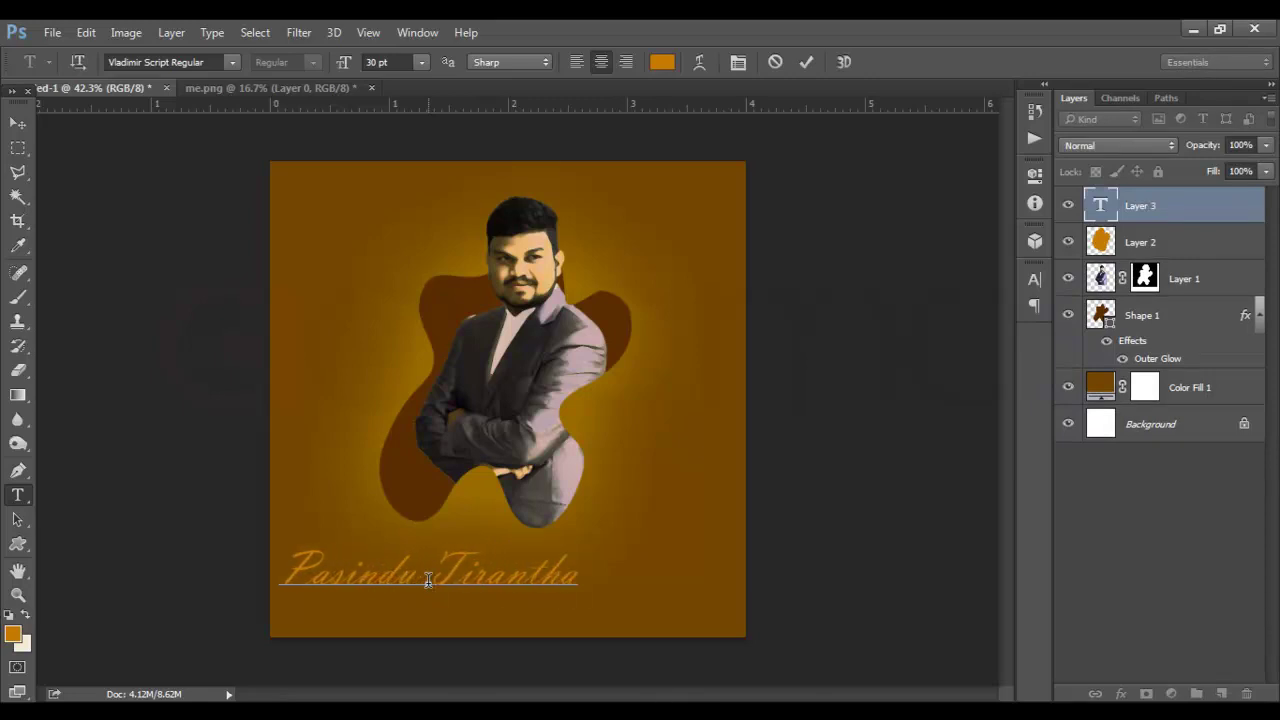
- Change the colour of the whole name text to white (#ffffff)
key(ctrl+a)
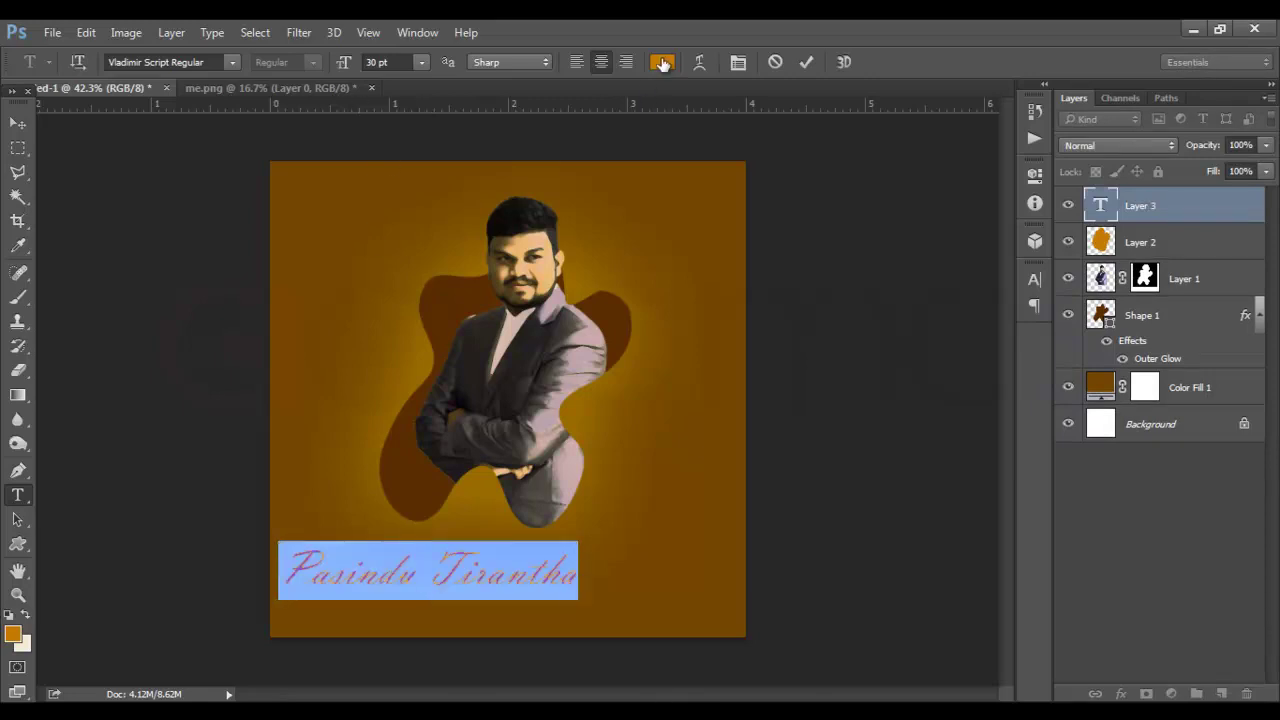
click(659, 63)
text(ffffff)
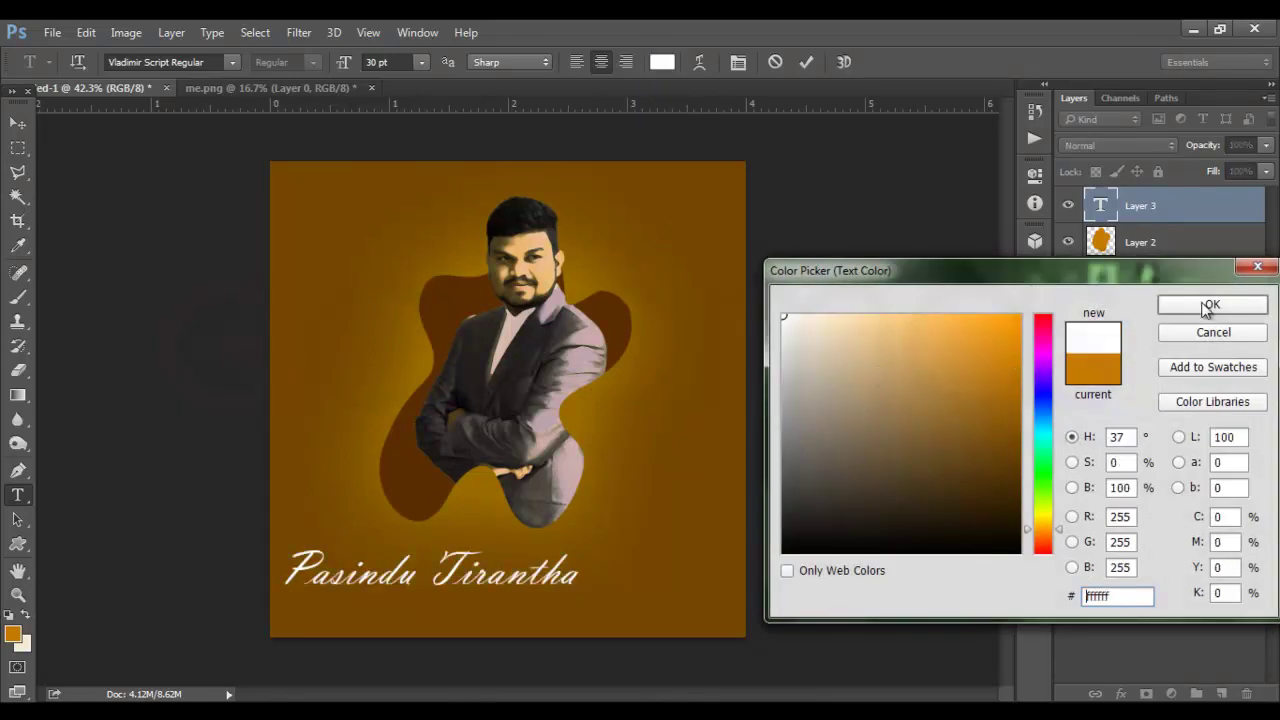
click(1203, 310)
click(18, 122)
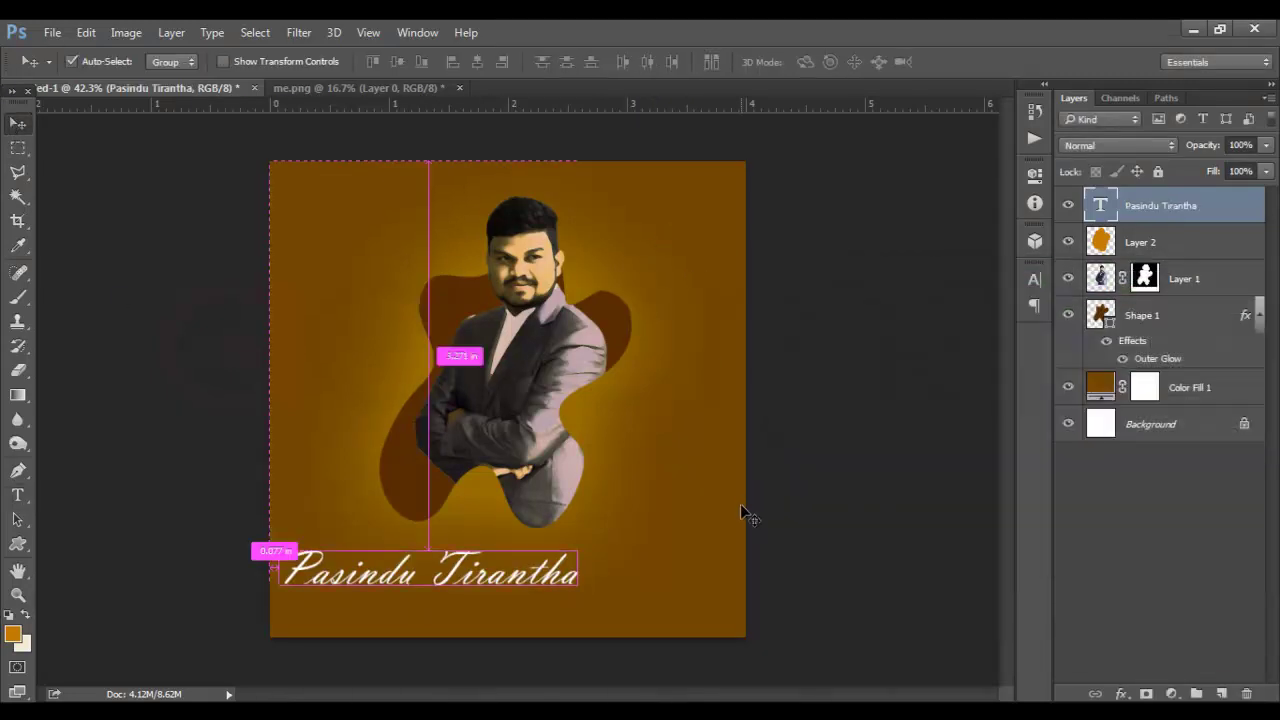
- Scale the name text to about half its width, tilt it upward to the right and place it just under the portrait's lower edge
key(ctrl+t)
drag(578, 585, 598, 568)
drag(651, 535, 647, 508)
key(Return)
drag(591, 553, 591, 541)
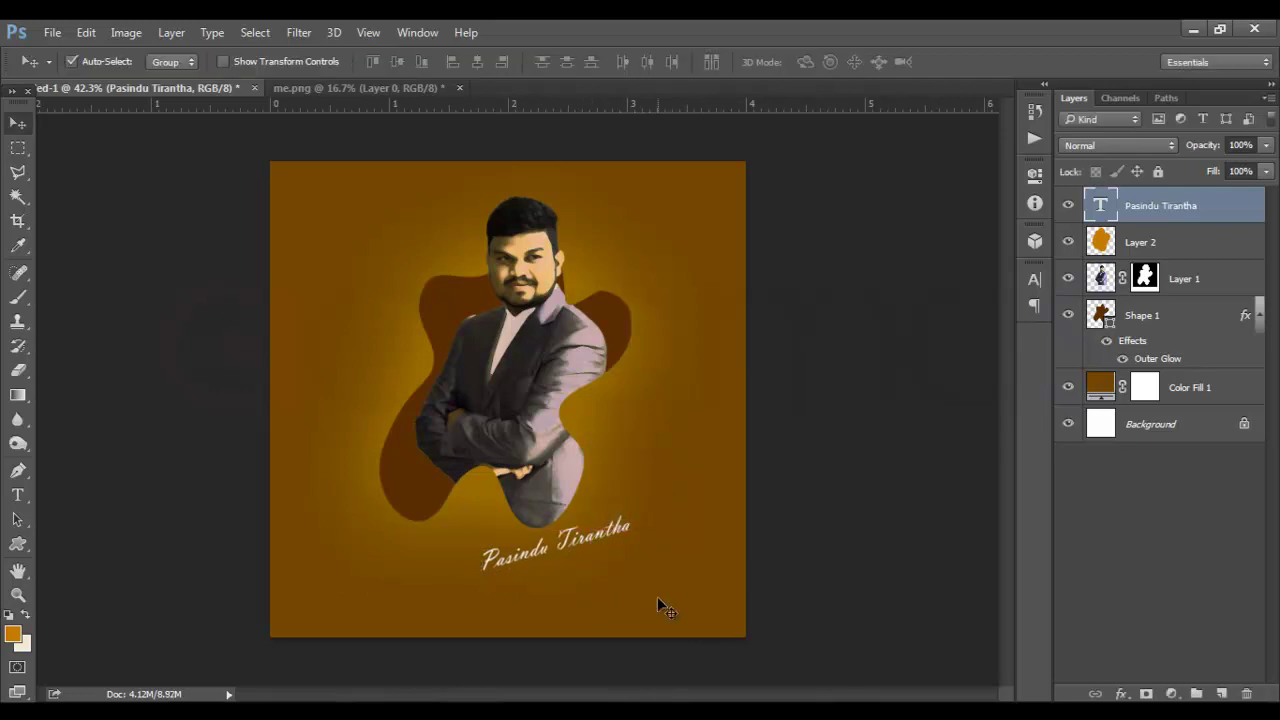